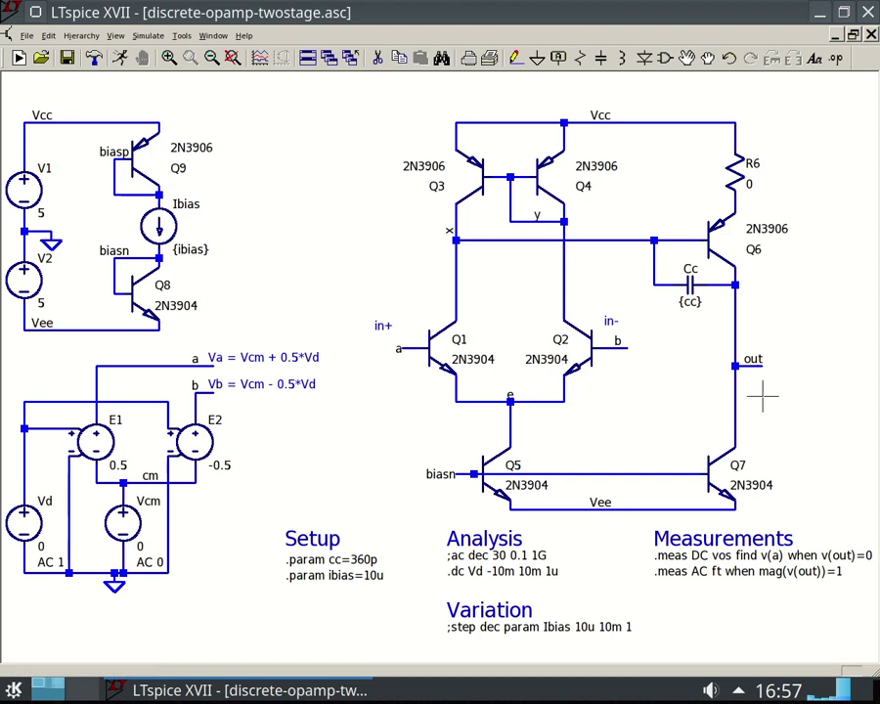
Open the directives as plain text and comment out the .dc Vd line with ';'
{"action": "right_click", "coordinate": [483, 572]}
{"action": "left_click_drag", "start_coordinate": [655, 162], "coordinate": [450, 164]}
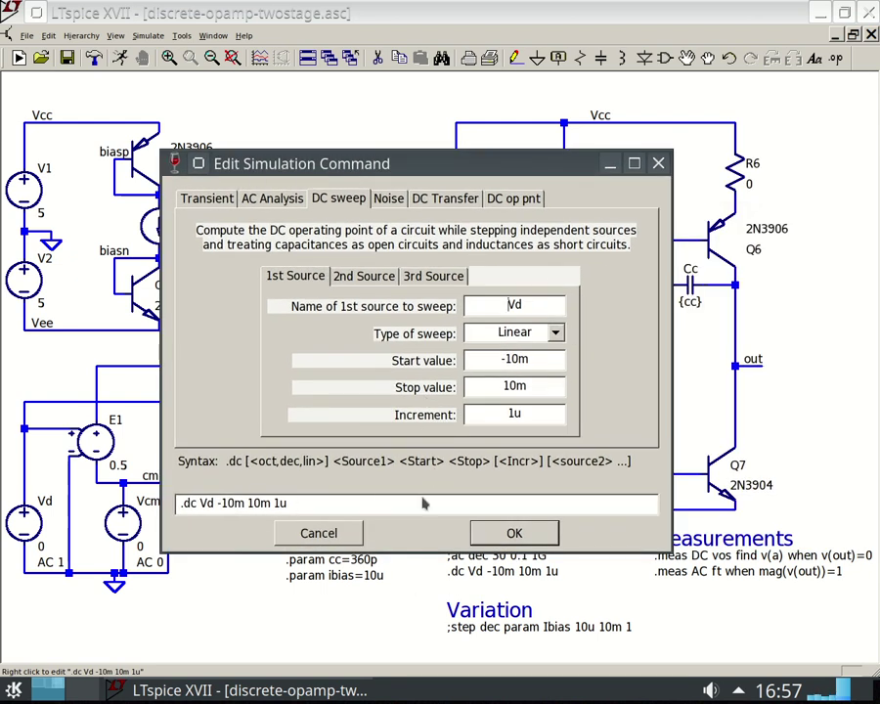
{"action": "left_click", "coordinate": [319, 534]}
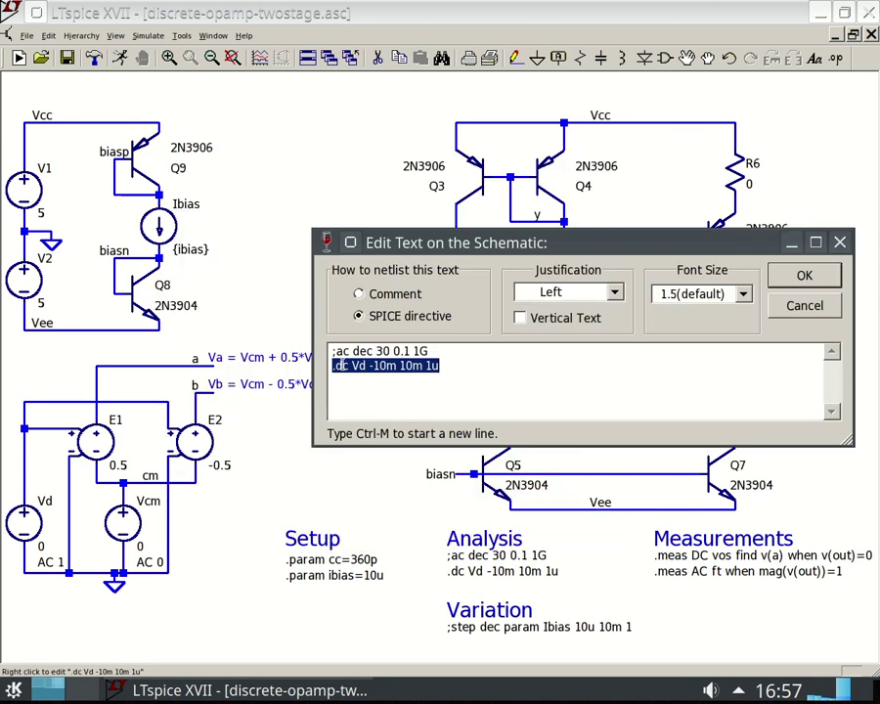
{"action": "left_click", "coordinate": [336, 365]}
{"action": "key", "text": "BackSpace"}
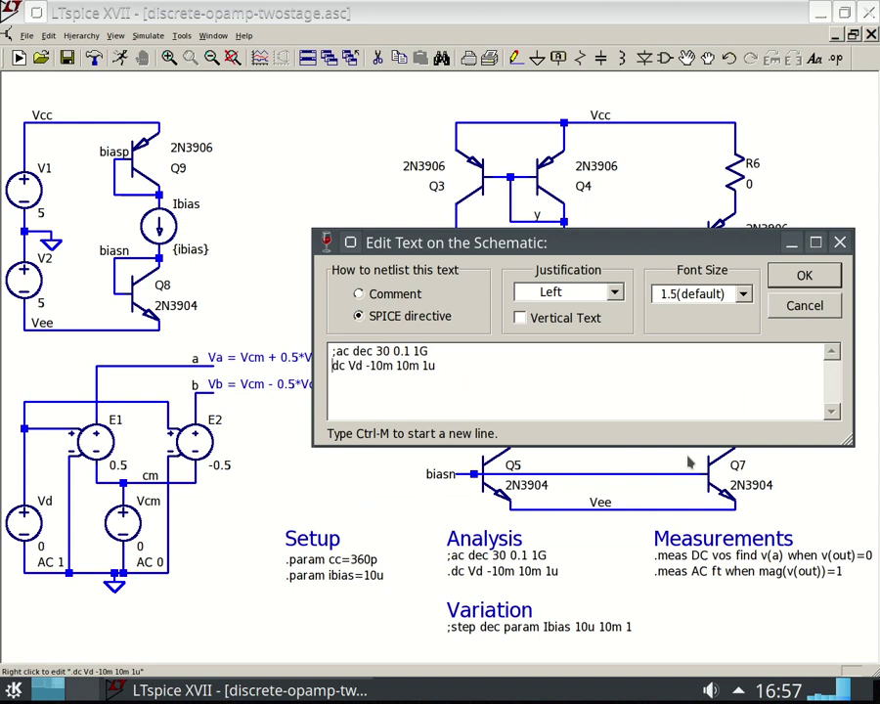
{"action": "type", "text": ";"}
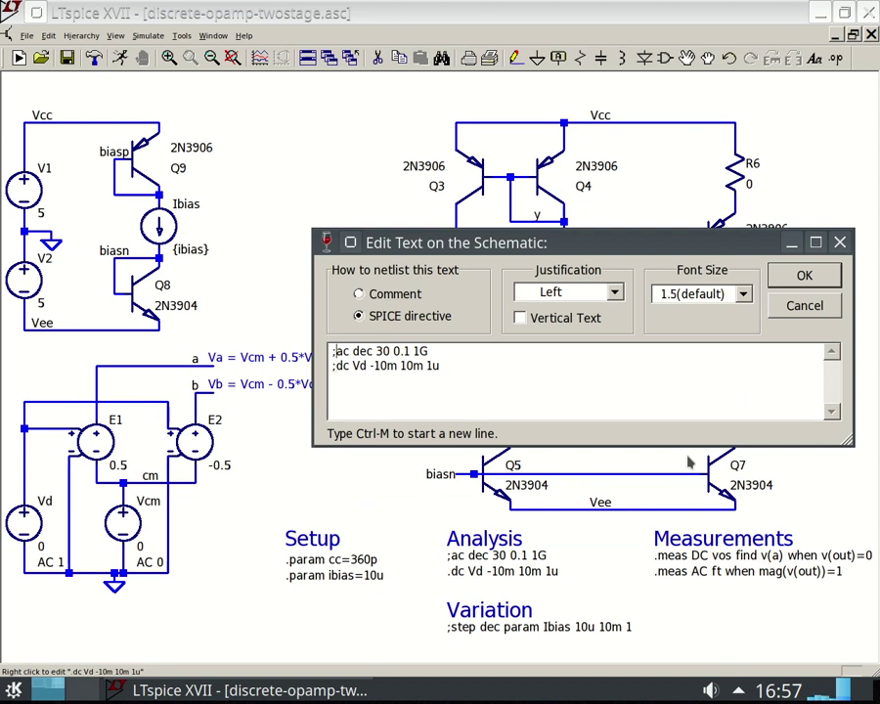
Uncomment the .ac dec 30 0.1 1G line by restoring its leading period
{"action": "key", "text": "Up"}
{"action": "key", "text": "BackSpace"}
{"action": "type", "text": "."}
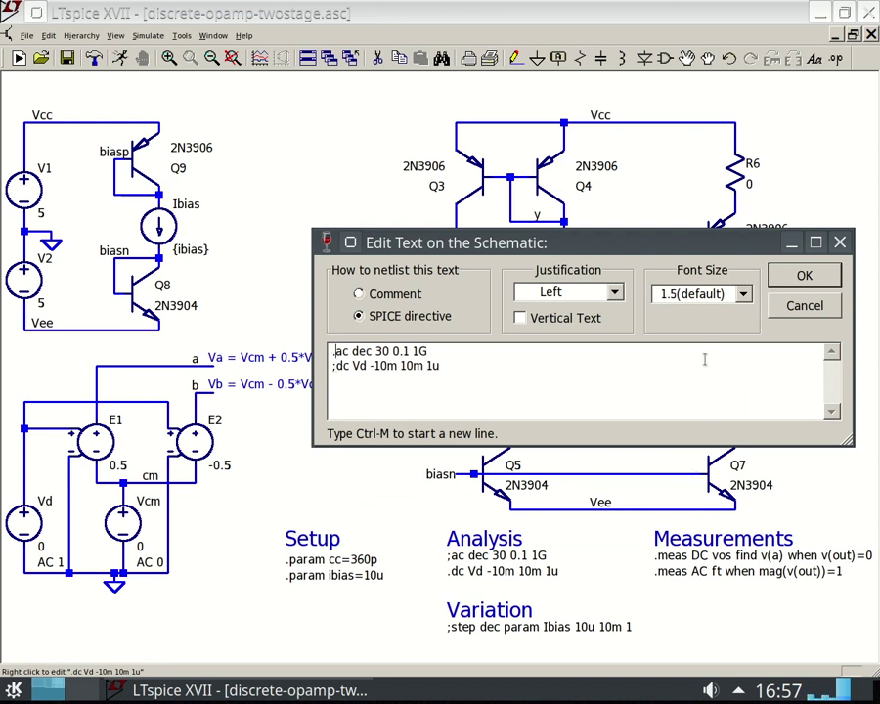
{"action": "double_click", "coordinate": [355, 352]}
{"action": "left_click", "coordinate": [370, 351]}
{"action": "left_click_drag", "start_coordinate": [374, 351], "coordinate": [383, 351]}
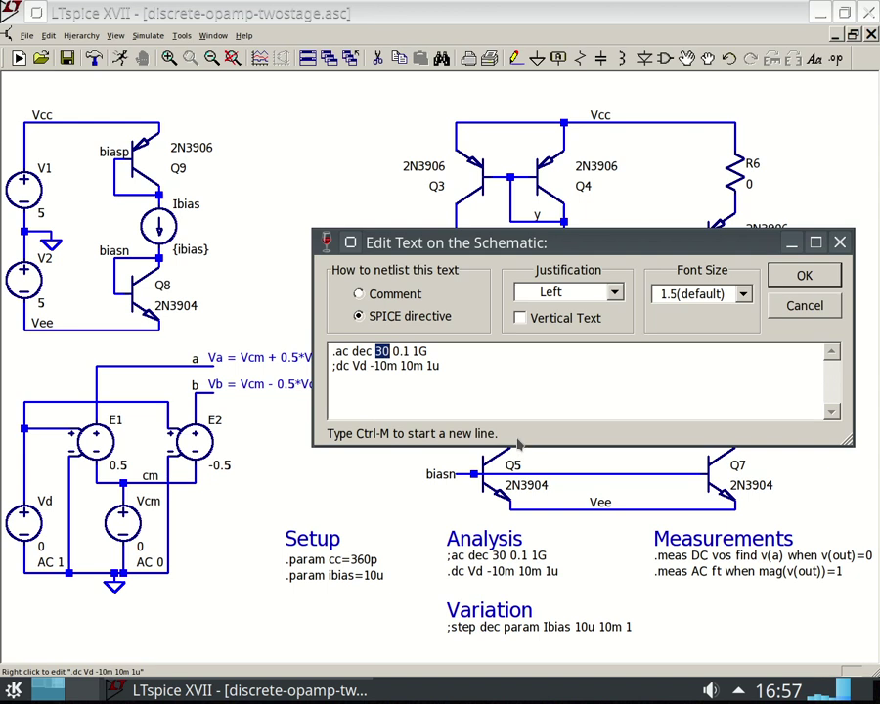
{"action": "key", "text": "Right"}
{"action": "key", "text": "Right"}
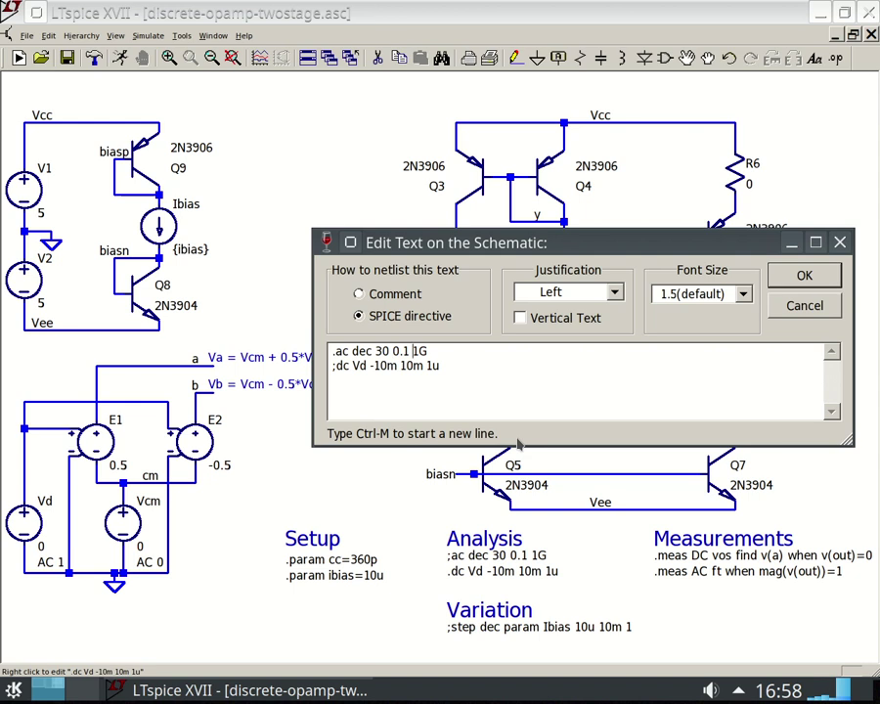
Apply the directive edits and run the AC simulation to plot V(out) gain and phase
{"action": "left_click", "coordinate": [804, 276]}
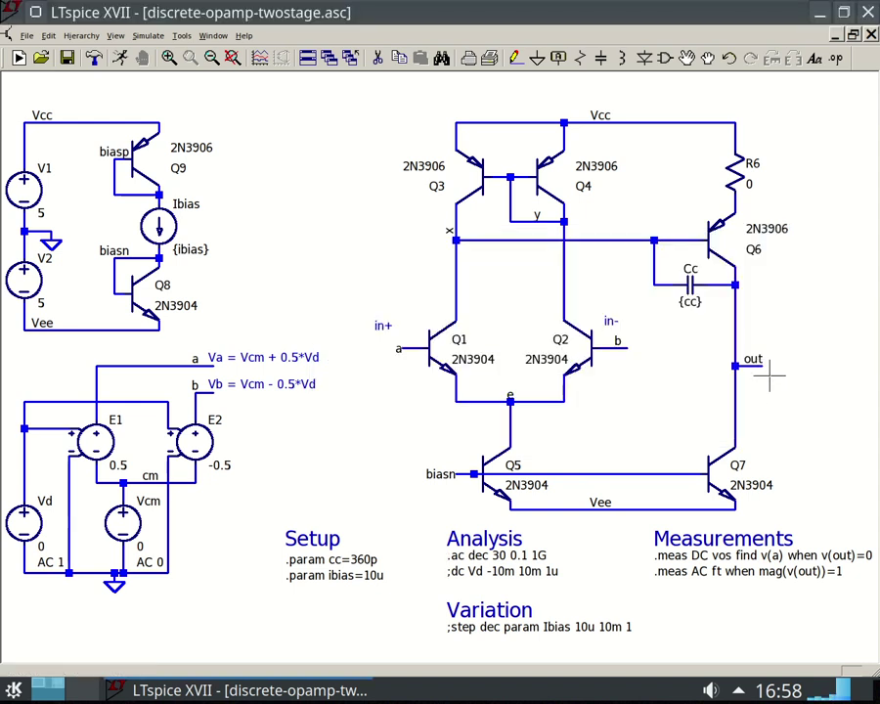
{"action": "key", "text": "alt+s"}
{"action": "key", "text": "r"}
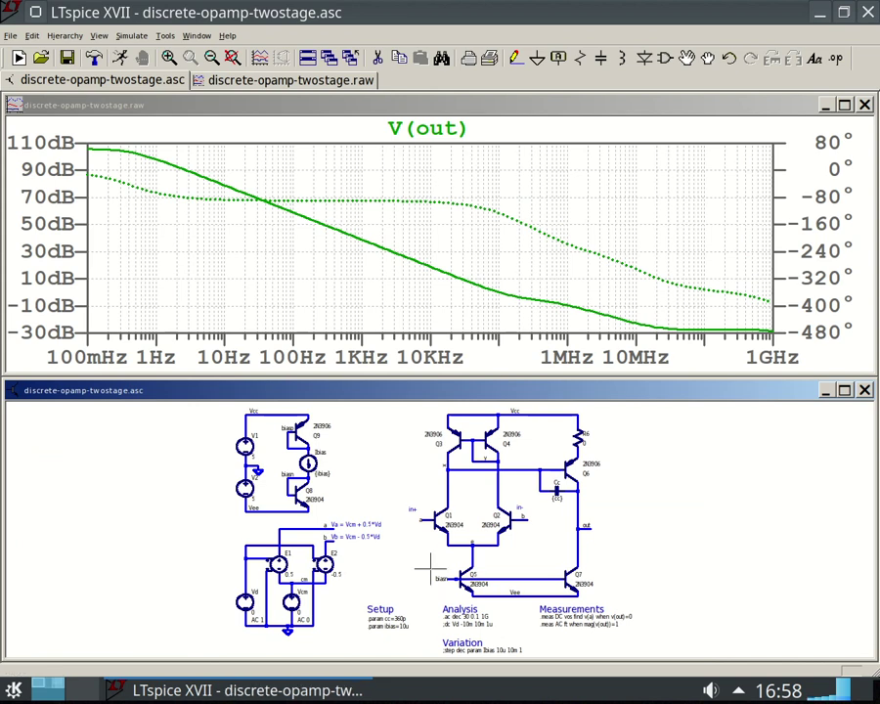
{"action": "left_click", "coordinate": [385, 121]}
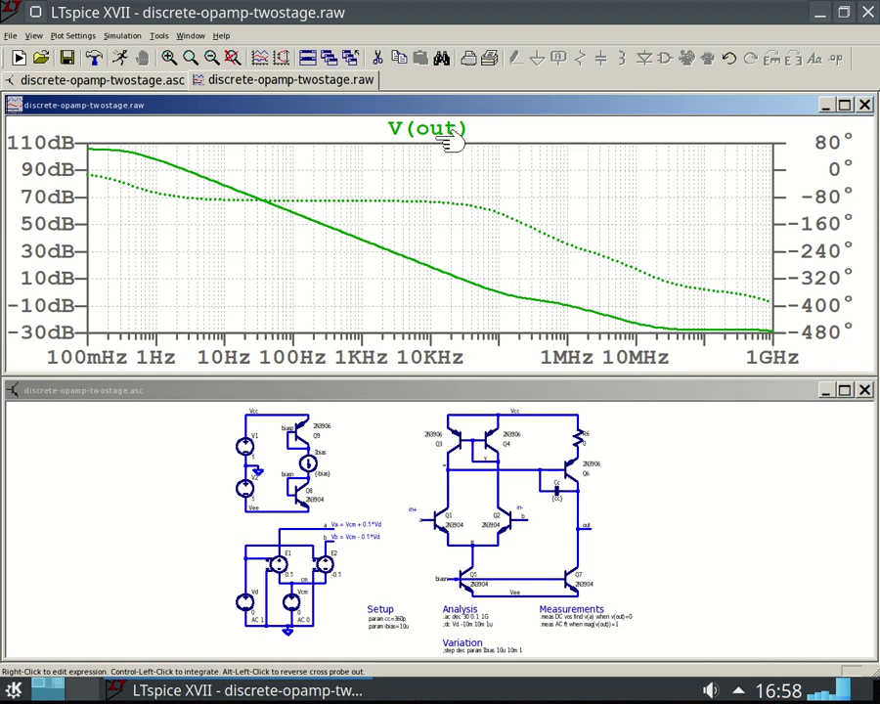
{"action": "left_click", "coordinate": [72, 36]}
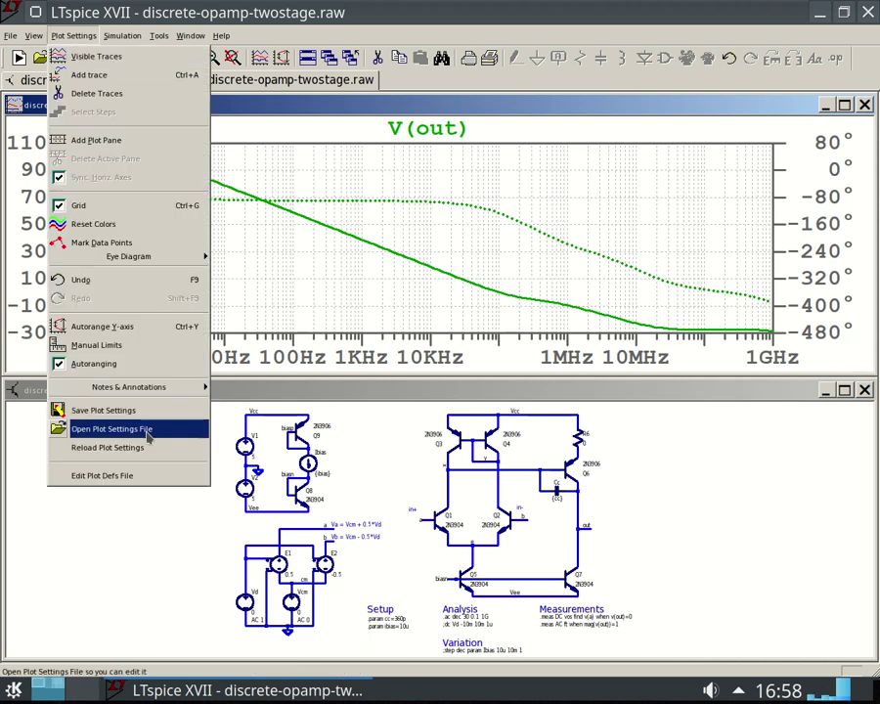
{"action": "left_click", "coordinate": [452, 107]}
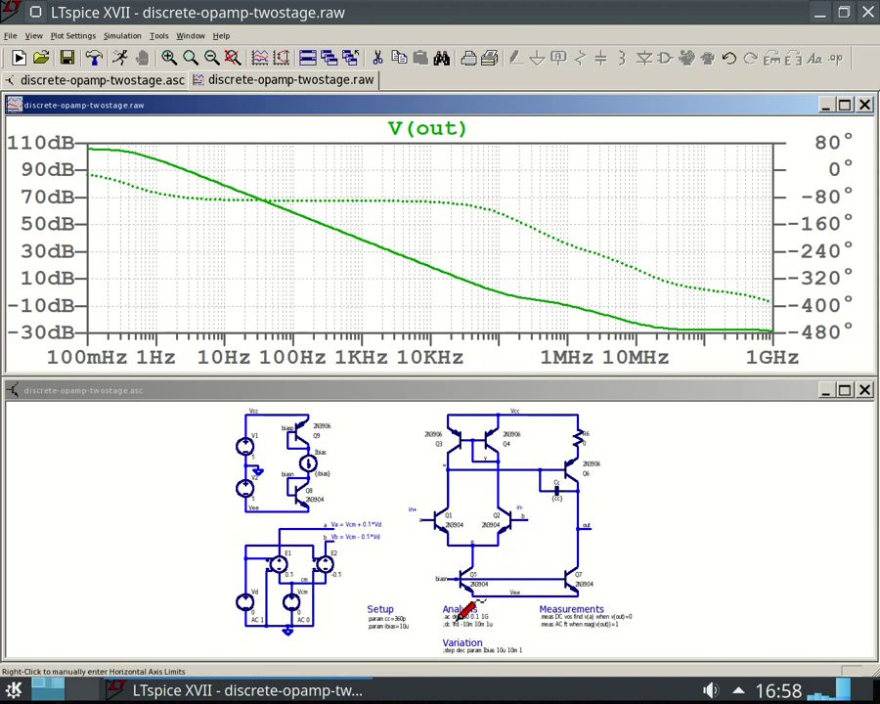
Survey the circuit around E1, E2, Vd, V2 and Q8, then maximize the schematic window
{"action": "left_click", "coordinate": [479, 396]}
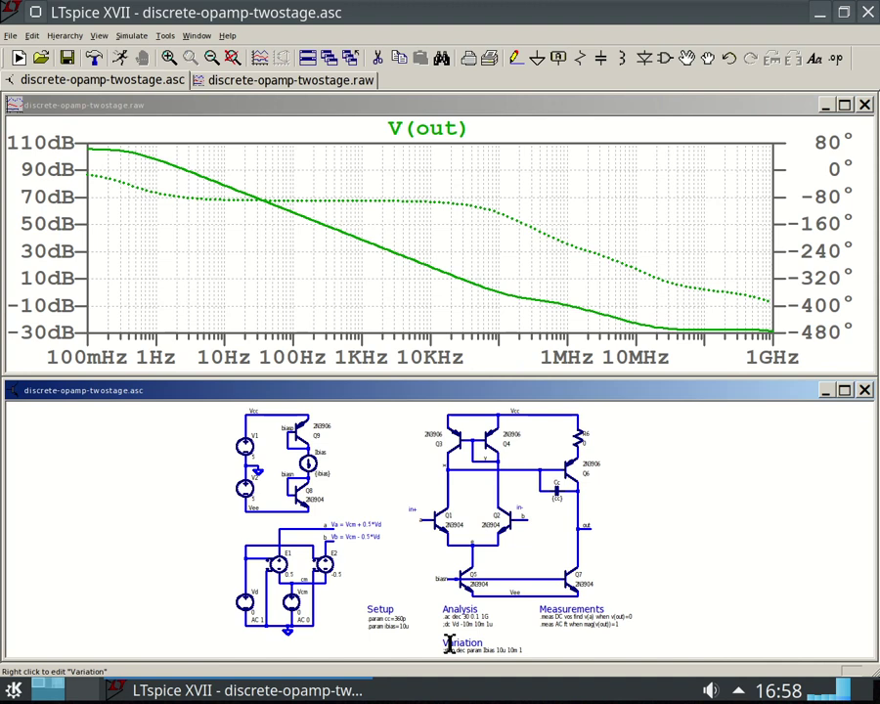
{"action": "scroll", "coordinate": [455, 627], "scroll_direction": "up", "scroll_amount": 2}
{"action": "scroll", "coordinate": [455, 627], "scroll_direction": "up", "scroll_amount": 4}
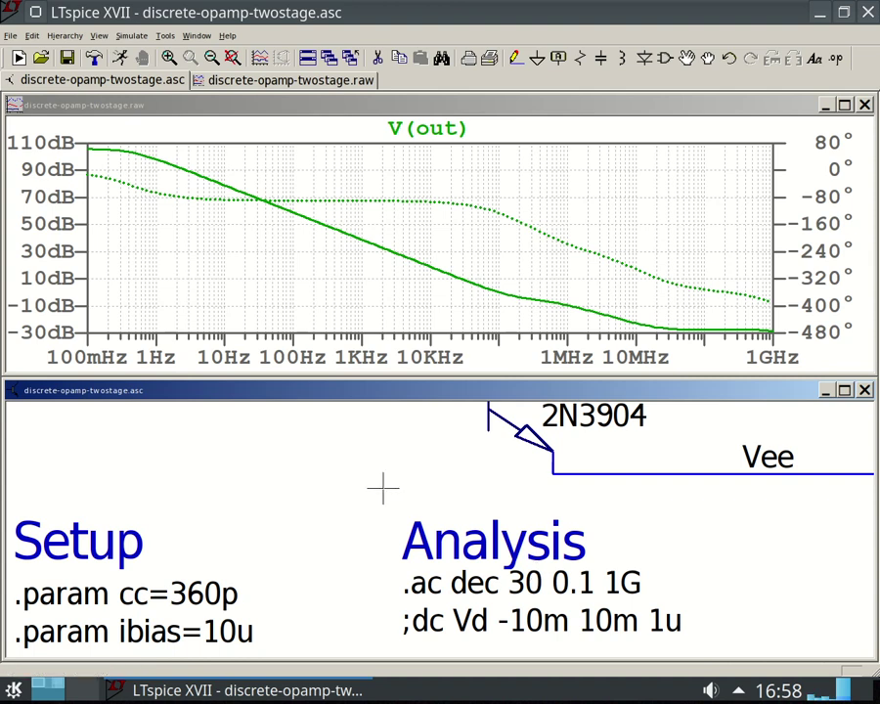
{"action": "left_click_drag", "start_coordinate": [368, 517], "coordinate": [689, 530]}
{"action": "scroll", "coordinate": [690, 530], "scroll_direction": "down", "scroll_amount": 1}
{"action": "scroll", "coordinate": [689, 530], "scroll_direction": "down", "scroll_amount": 1}
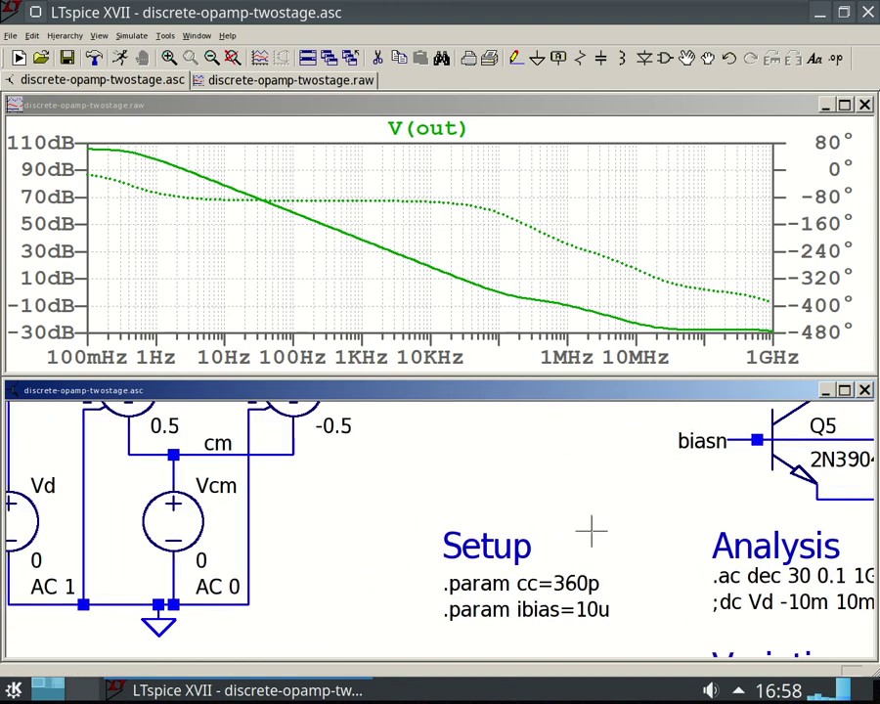
{"action": "left_click_drag", "start_coordinate": [590, 526], "coordinate": [787, 445]}
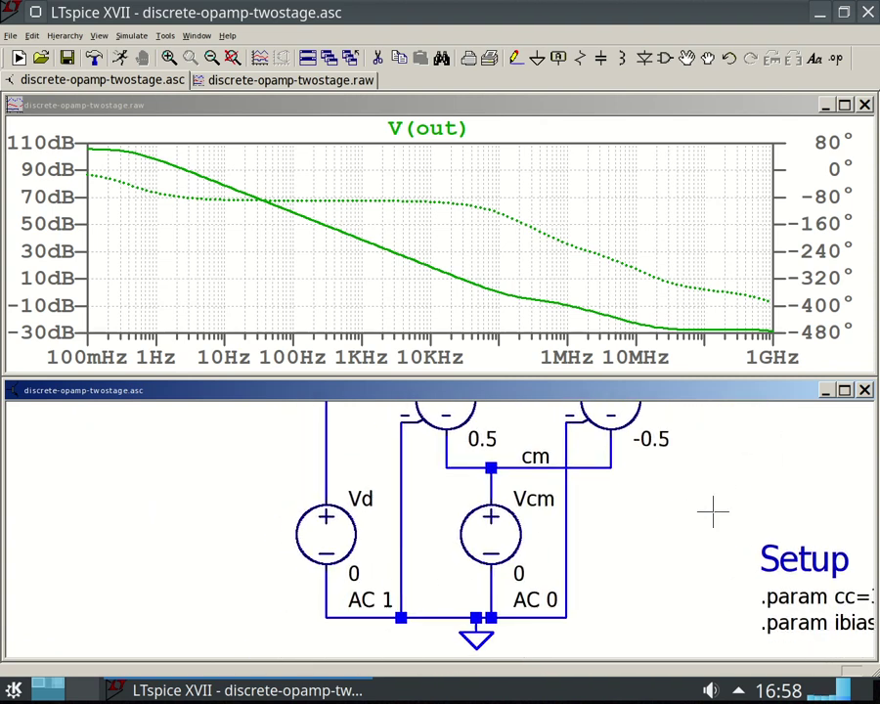
{"action": "left_click_drag", "start_coordinate": [627, 405], "coordinate": [609, 471]}
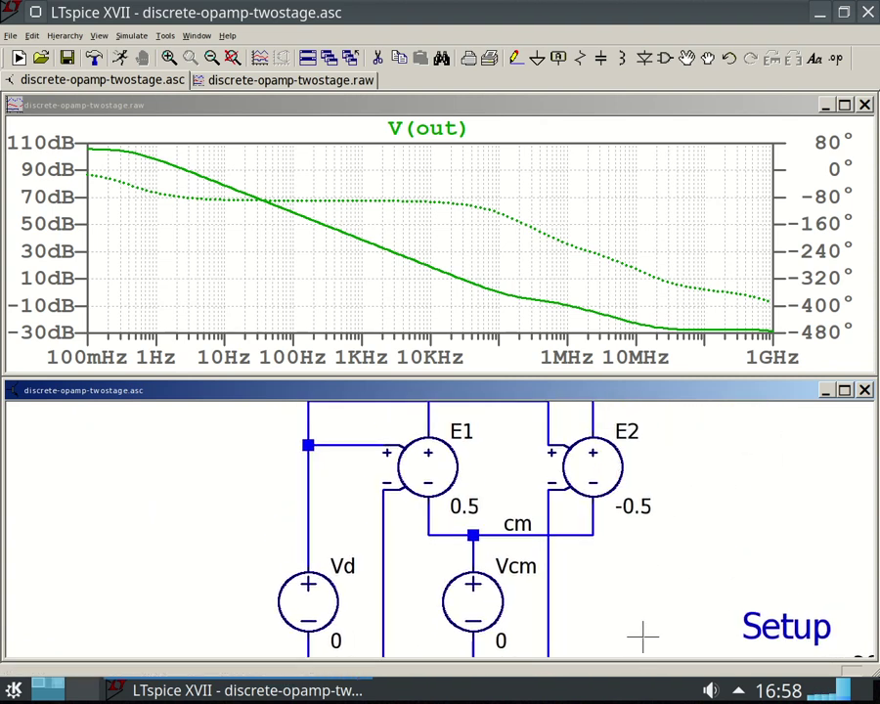
{"action": "left_click_drag", "start_coordinate": [641, 634], "coordinate": [647, 481]}
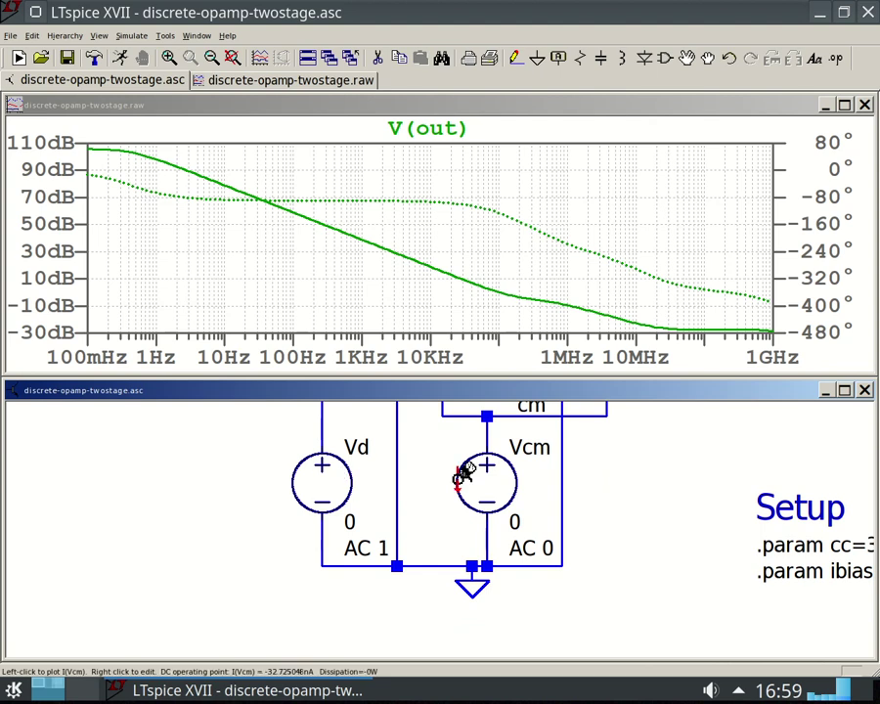
{"action": "left_click_drag", "start_coordinate": [625, 502], "coordinate": [684, 538]}
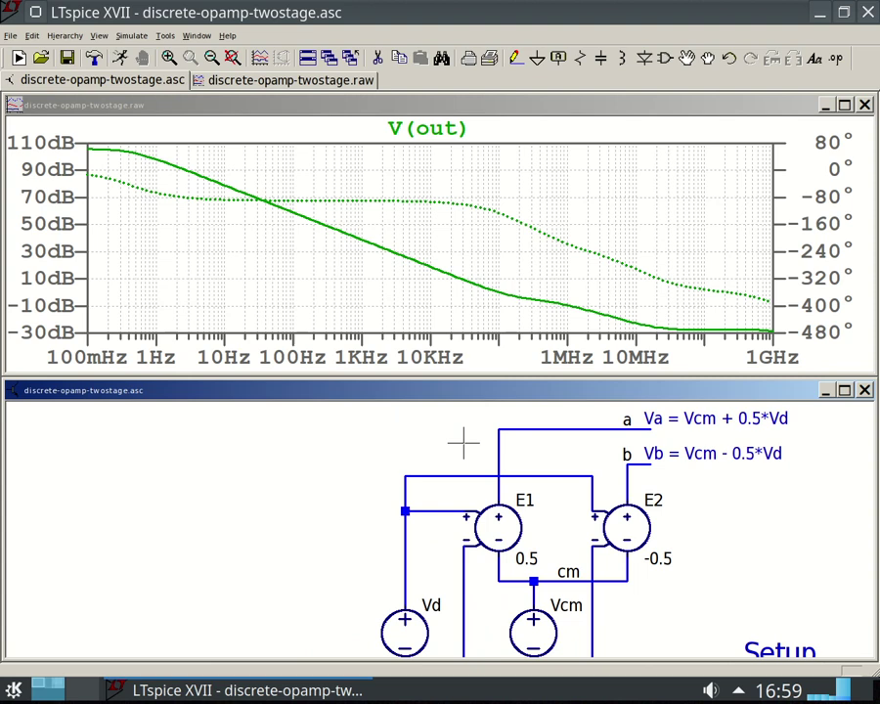
{"action": "left_click_drag", "start_coordinate": [464, 441], "coordinate": [448, 653]}
{"action": "left_click", "coordinate": [844, 389]}
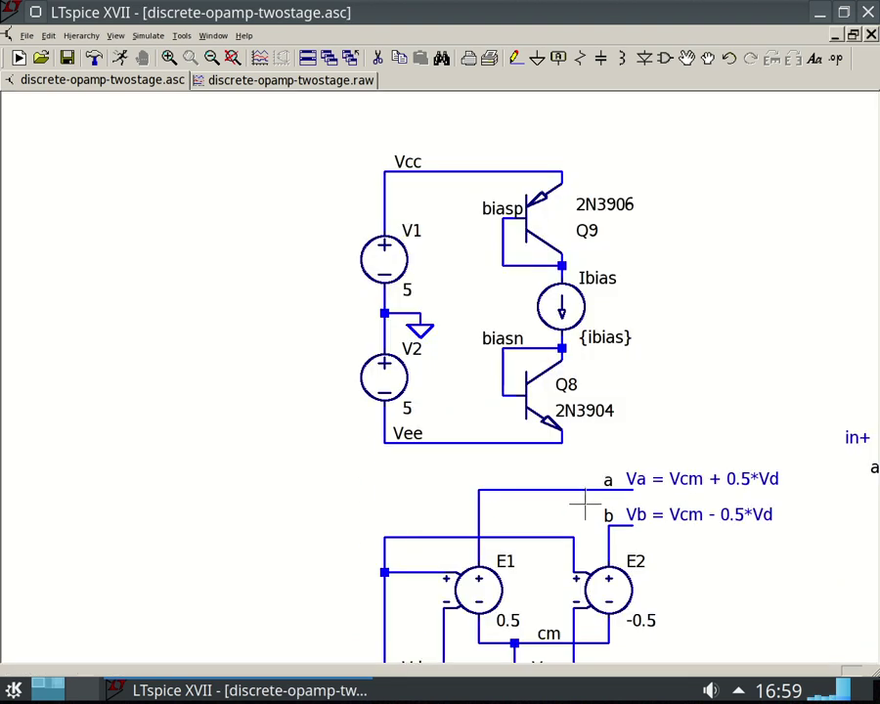
{"action": "right_click", "coordinate": [404, 255]}
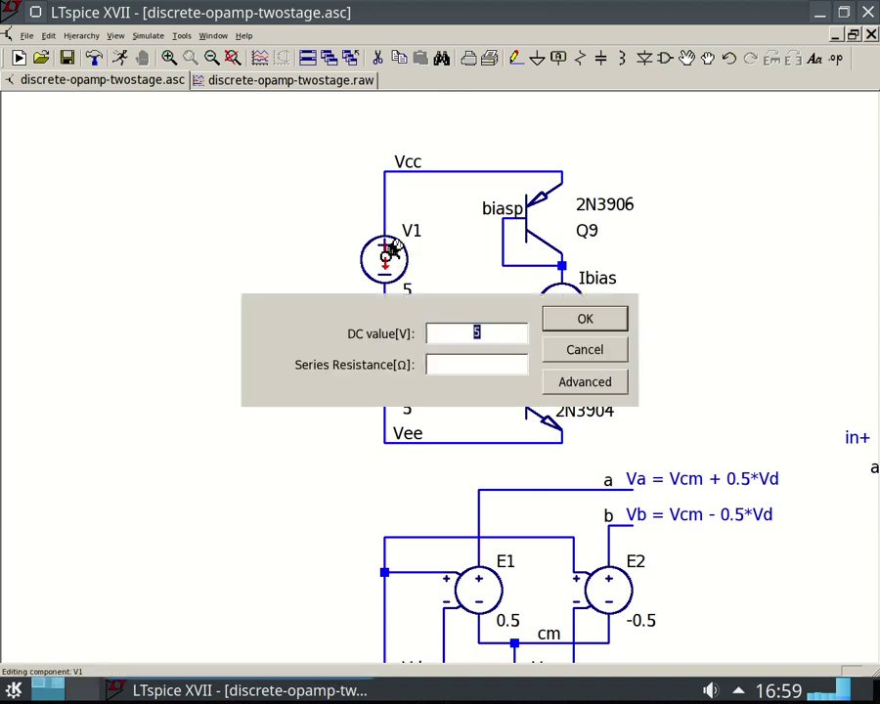
{"action": "left_click", "coordinate": [569, 383]}
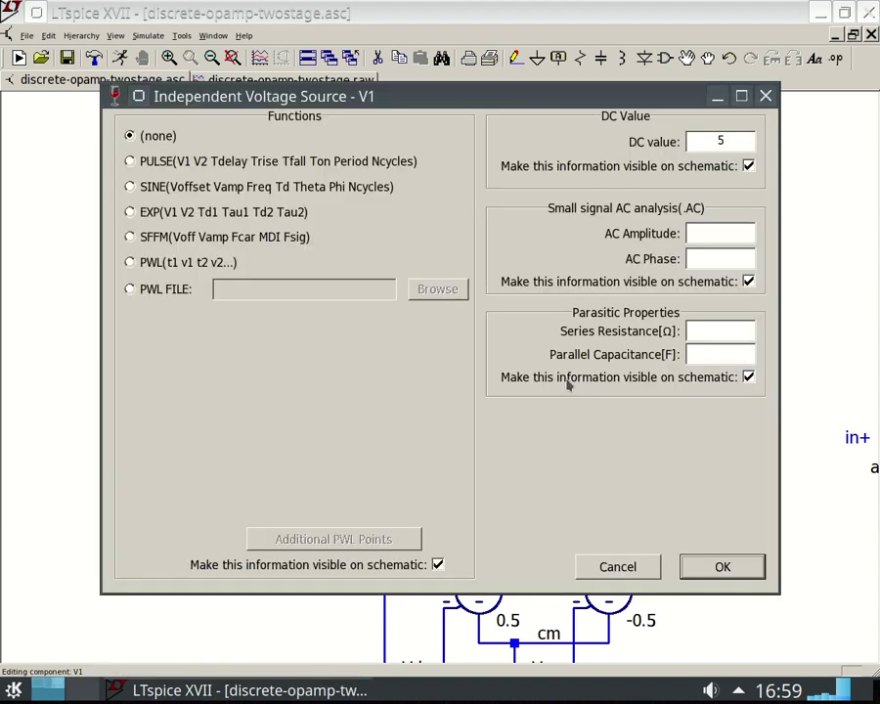
{"action": "left_click_drag", "start_coordinate": [741, 142], "coordinate": [689, 139]}
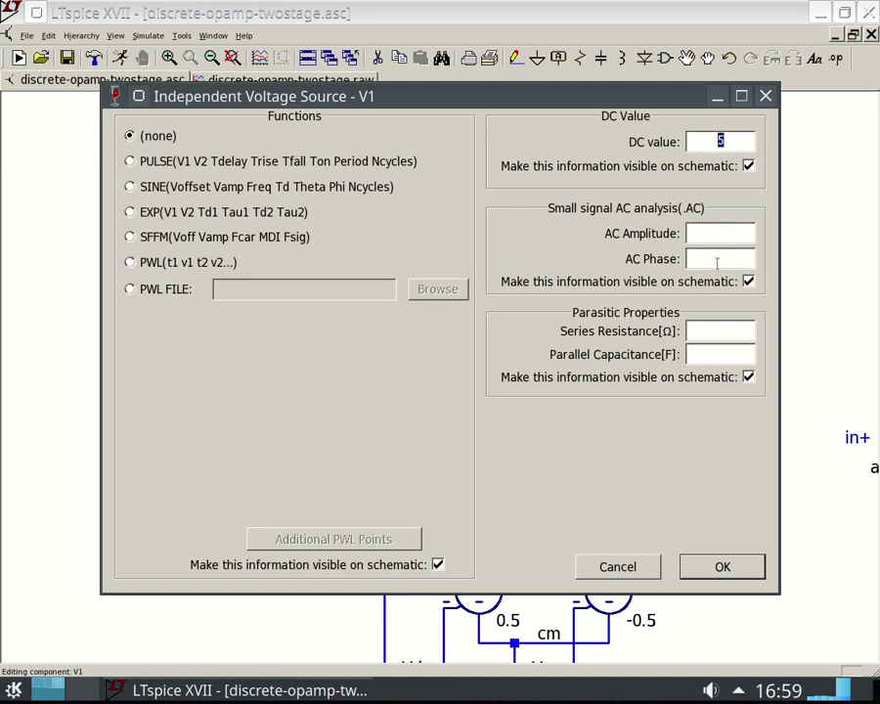
{"action": "left_click", "coordinate": [626, 570]}
{"action": "key", "text": "Escape"}
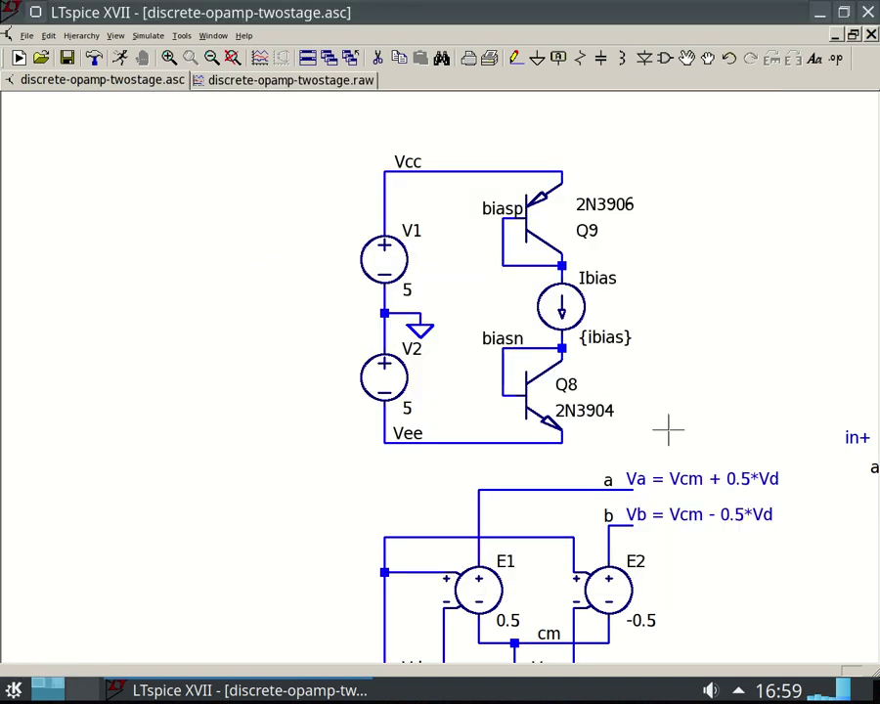
{"action": "left_click_drag", "start_coordinate": [673, 436], "coordinate": [688, 176]}
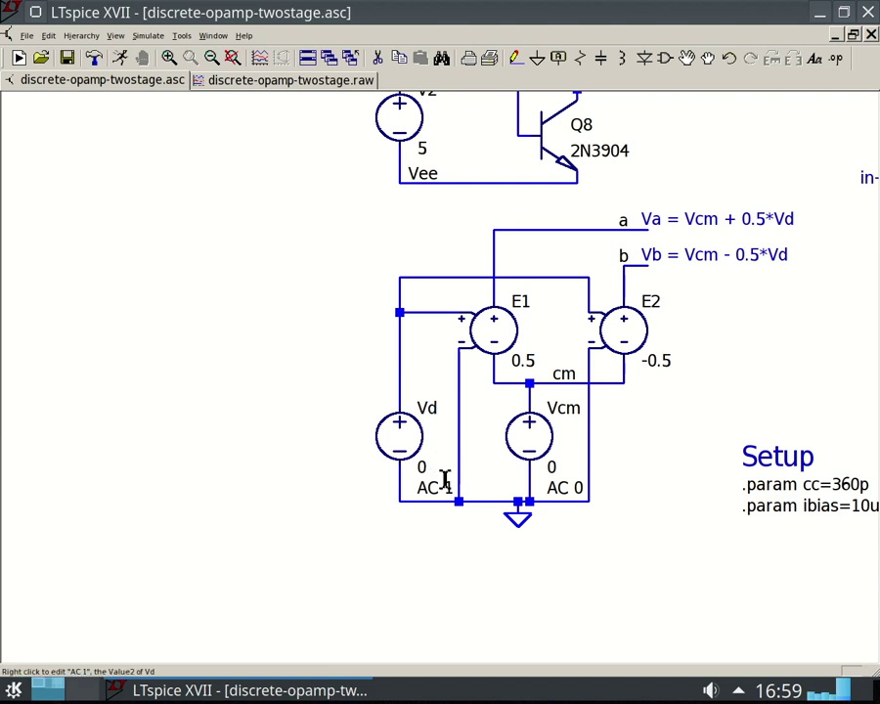
{"action": "right_click", "coordinate": [410, 431]}
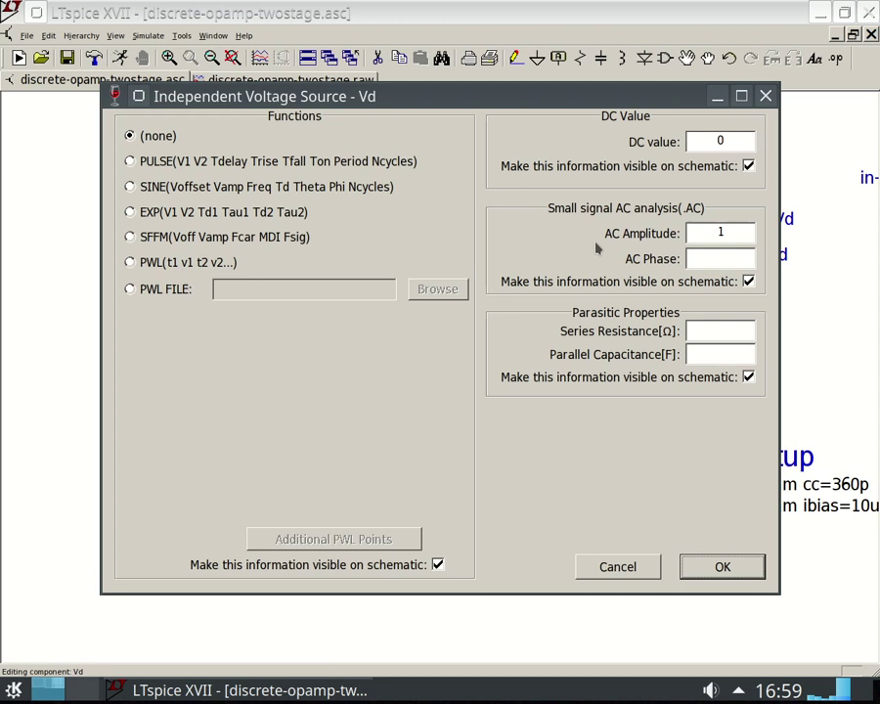
{"action": "left_click_drag", "start_coordinate": [728, 229], "coordinate": [703, 231]}
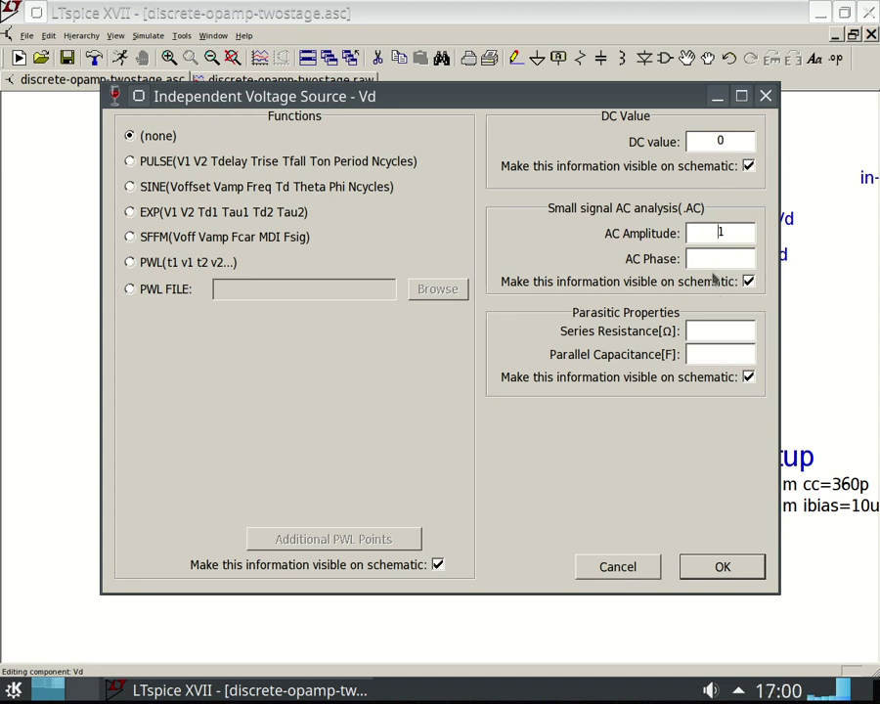
{"action": "left_click", "coordinate": [619, 566]}
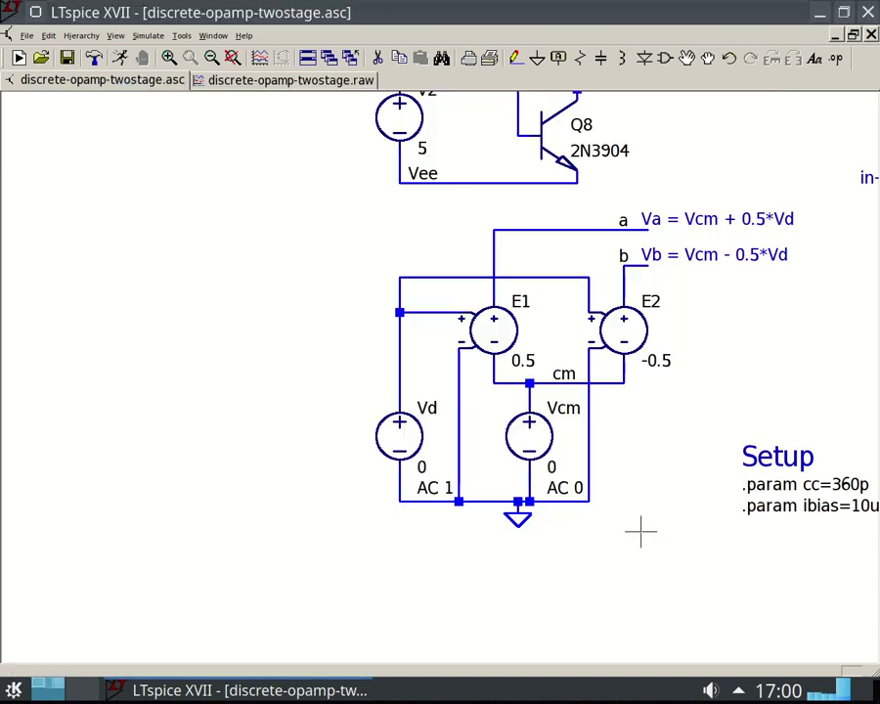
{"action": "right_click", "coordinate": [576, 487]}
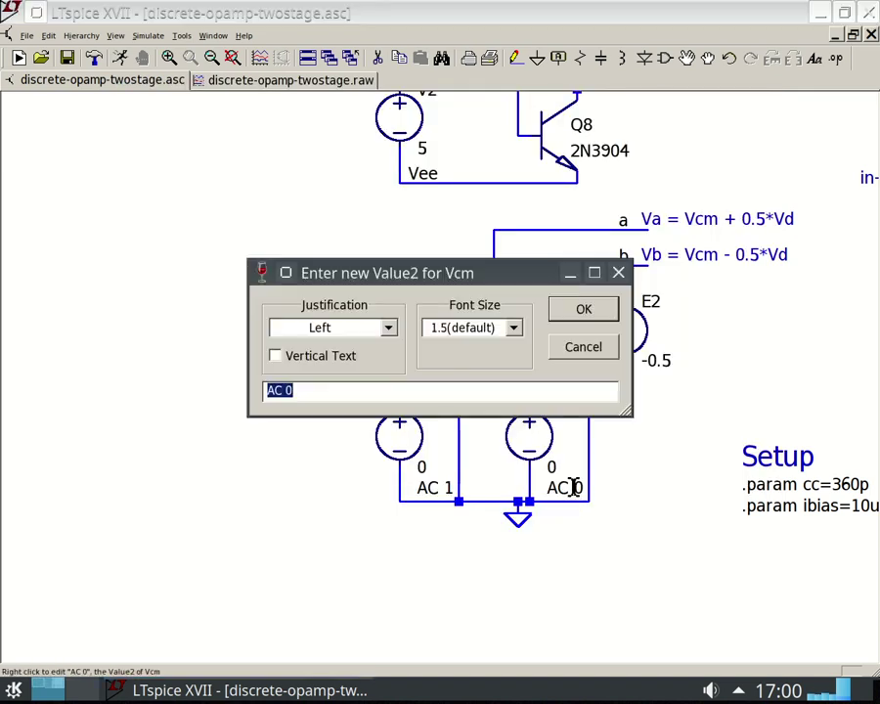
{"action": "left_click", "coordinate": [570, 347]}
{"action": "left_click_drag", "start_coordinate": [689, 469], "coordinate": [236, 487]}
{"action": "left_click", "coordinate": [229, 59]}
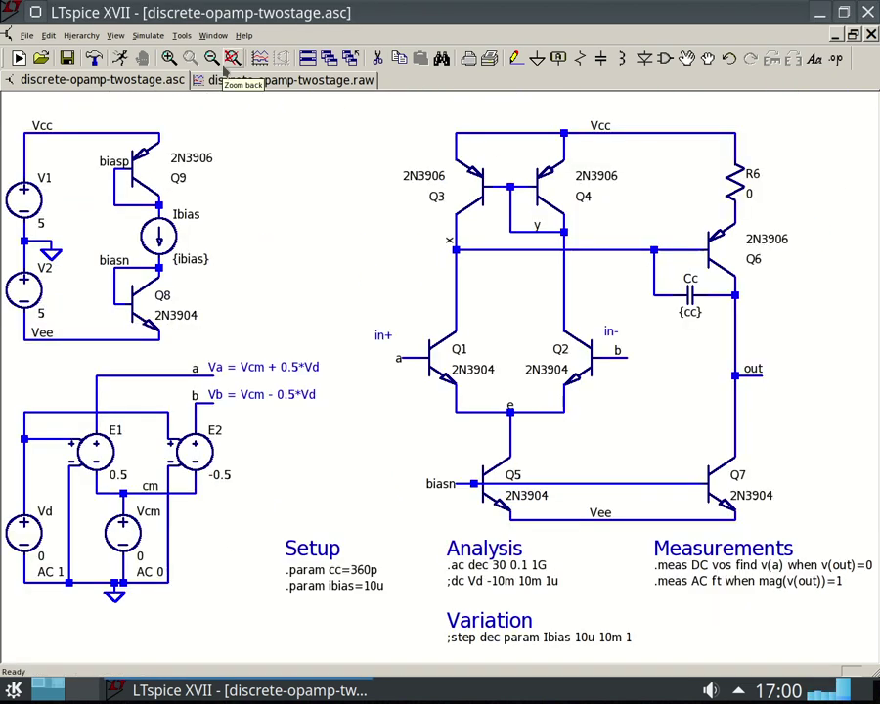
{"action": "left_click", "coordinate": [249, 82]}
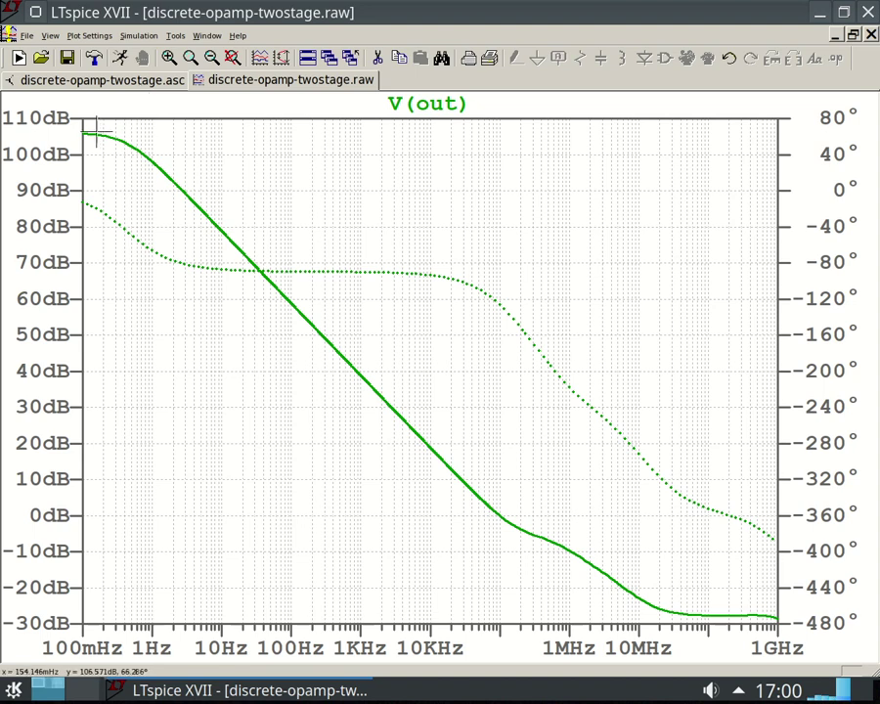
{"action": "left_click", "coordinate": [106, 80]}
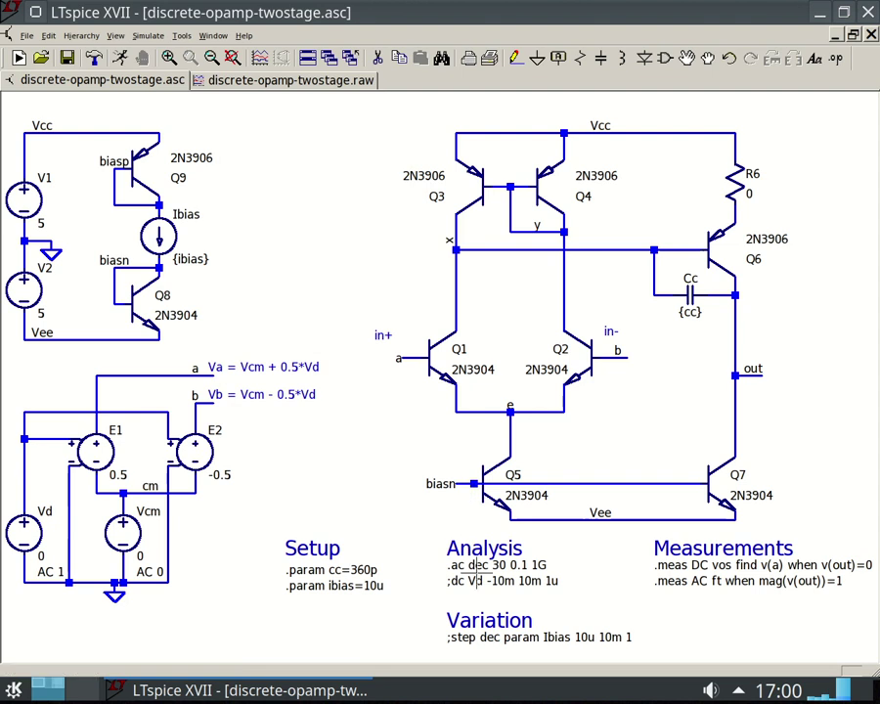
Change the directive to .ac dec 30 0.01 1G and rerun the simulation
{"action": "right_click", "coordinate": [501, 502]}
{"action": "key", "text": "Escape"}
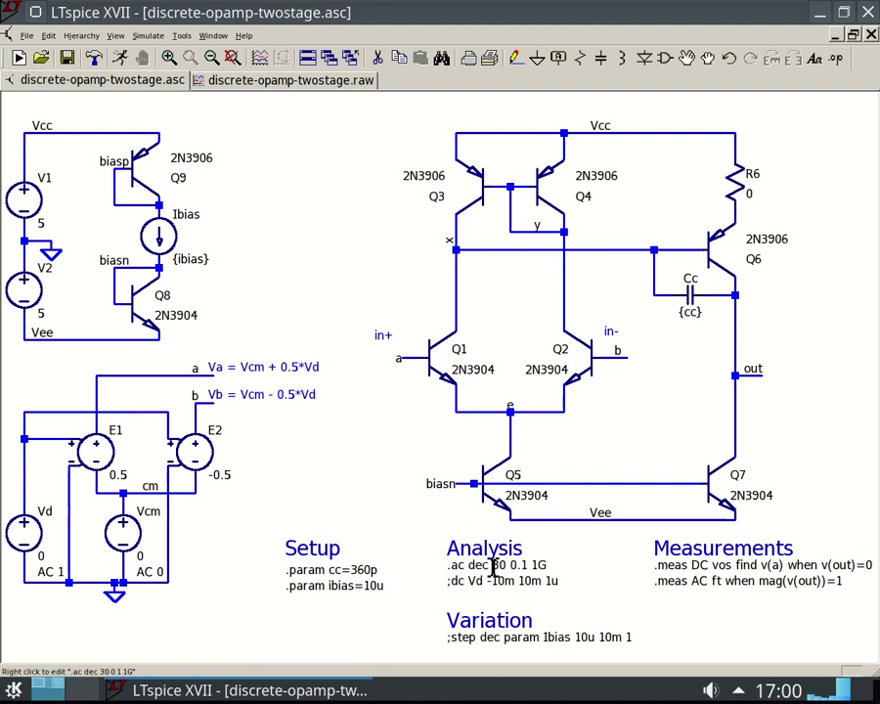
{"action": "right_click", "coordinate": [494, 567]}
{"action": "left_click", "coordinate": [520, 529]}
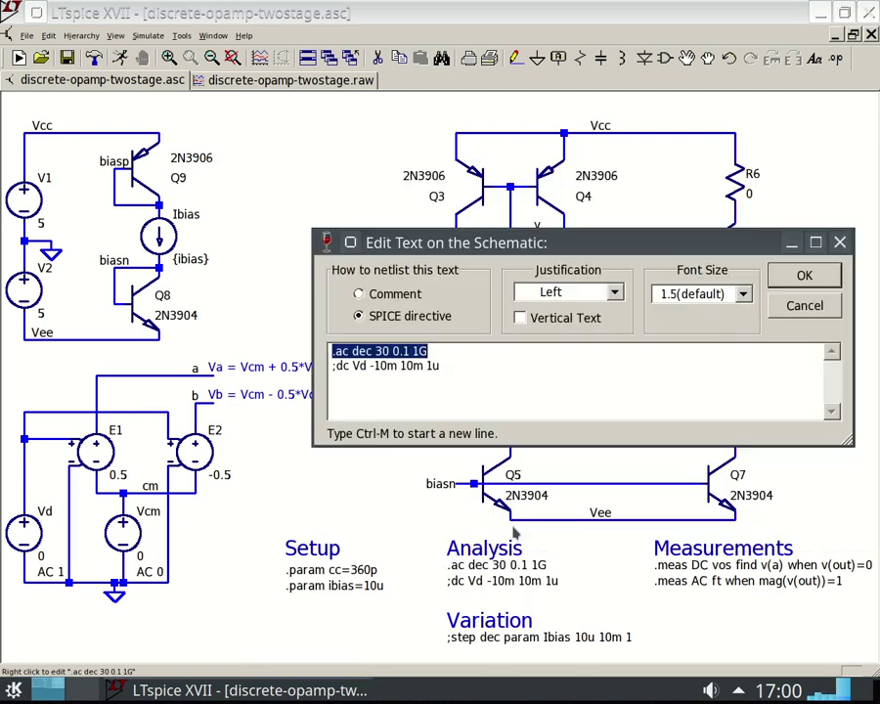
{"action": "left_click", "coordinate": [450, 350]}
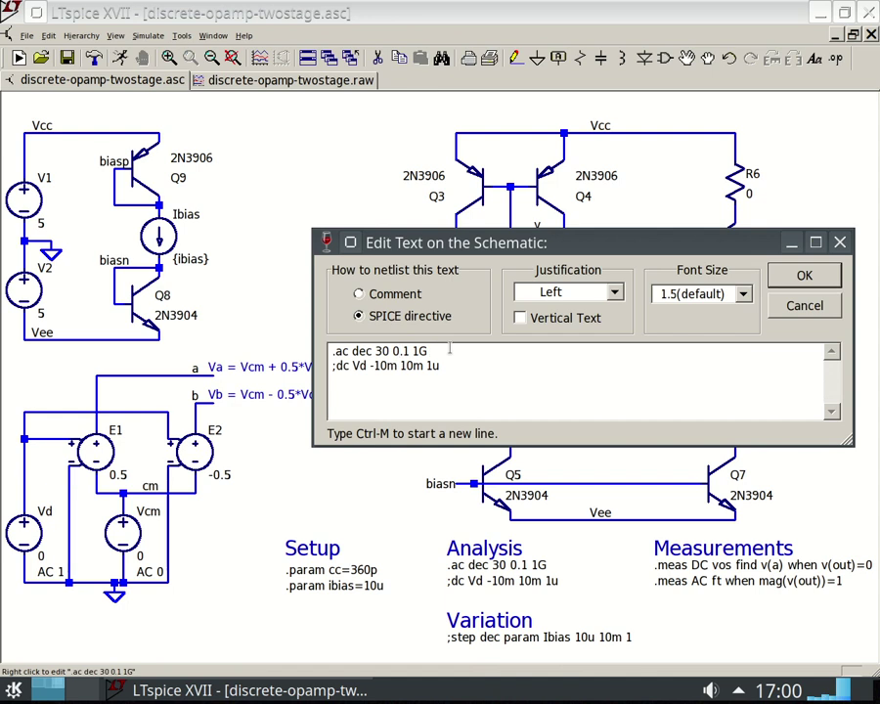
{"action": "type", "text": "0"}
{"action": "left_click", "coordinate": [810, 276]}
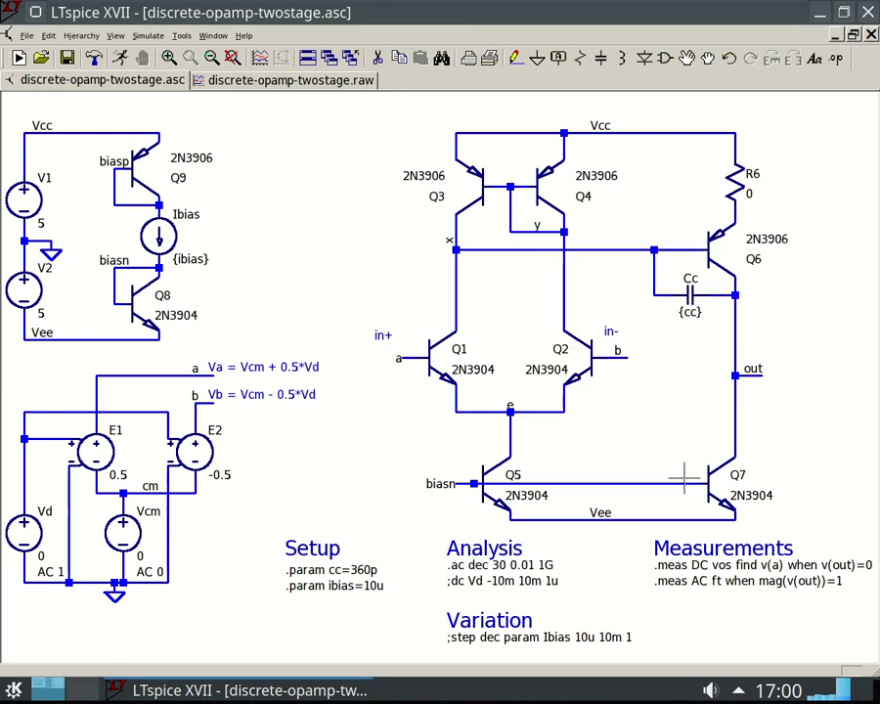
{"action": "key", "text": "alt+s"}
{"action": "key", "text": "r"}
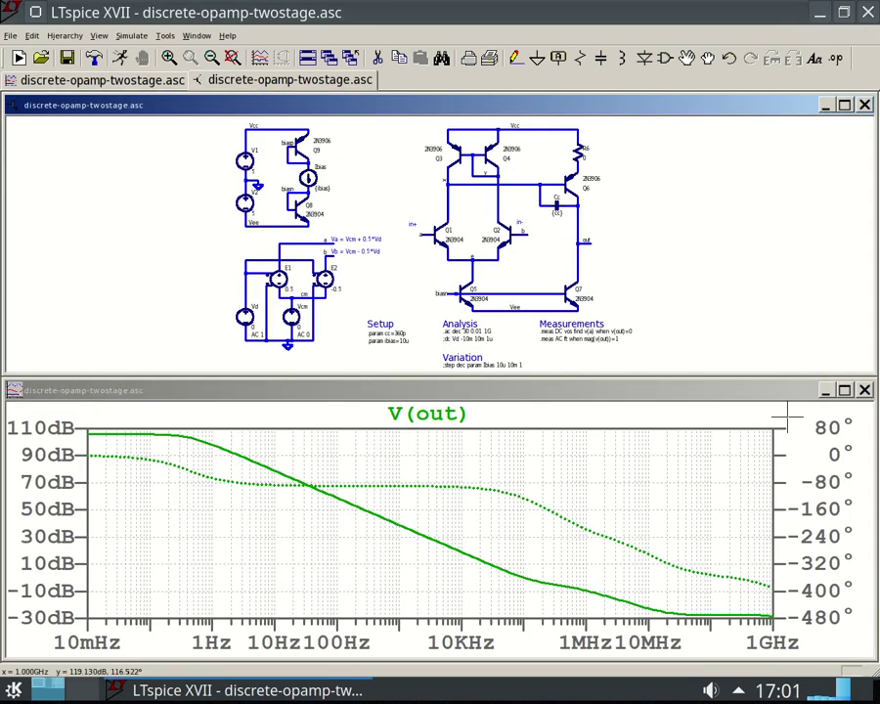
Maximize the plot and attach a cursor to V(out), reading 28.82 dB near 3.12 kHz
{"action": "left_click", "coordinate": [847, 390]}
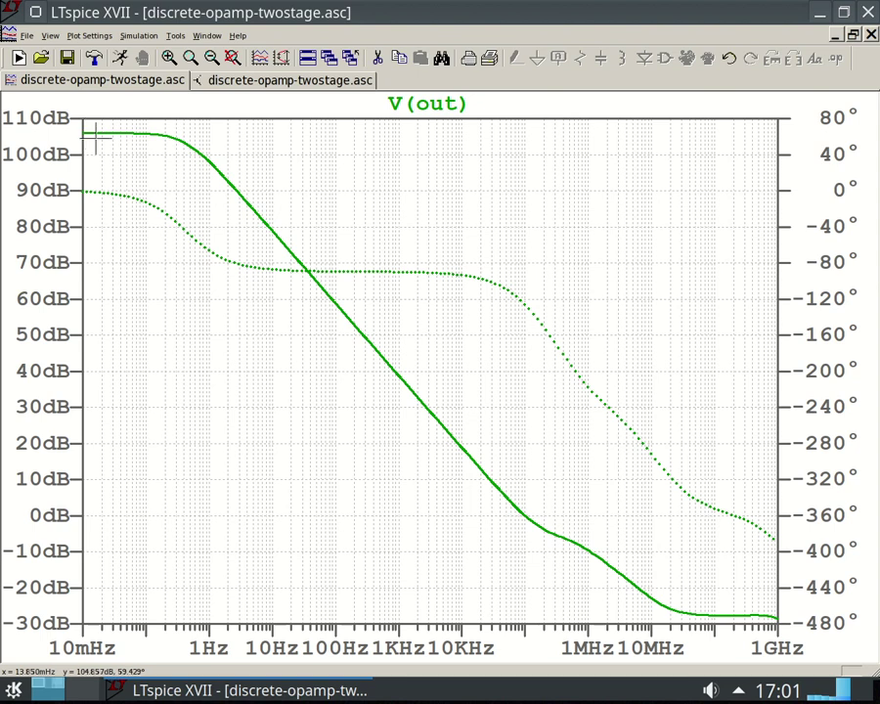
{"action": "left_click", "coordinate": [448, 111]}
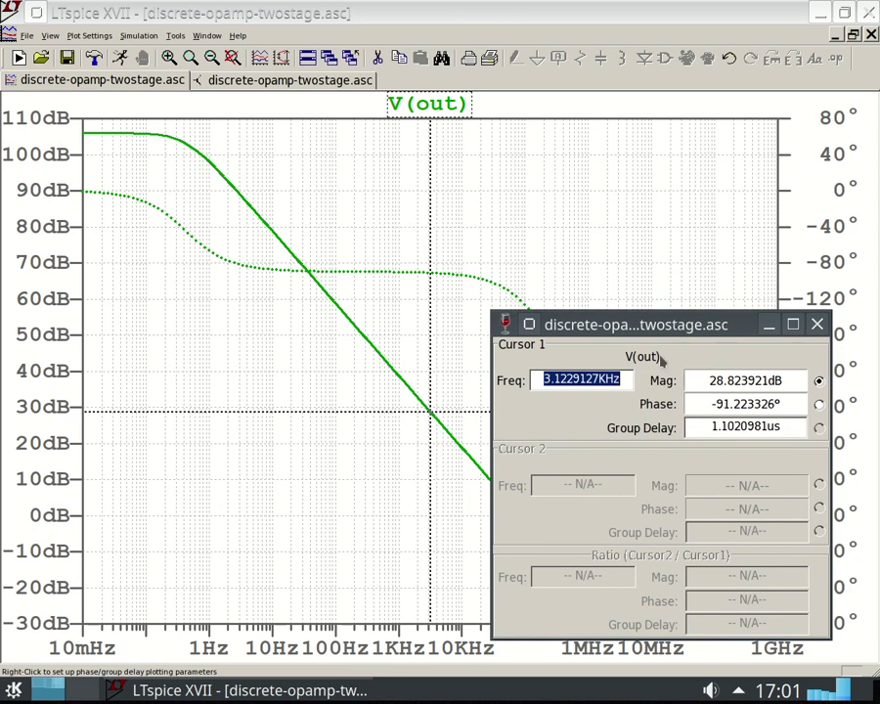
Drag the cursor to 10 mHz, reading 105.98 dB, and move the readout aside
{"action": "mouse_move", "coordinate": [426, 350]}
{"action": "left_mouse_down"}
{"action": "mouse_move", "coordinate": [368, 238]}
{"action": "mouse_move", "coordinate": [158, 165]}
{"action": "mouse_move", "coordinate": [71, 147]}
{"action": "left_mouse_up"}
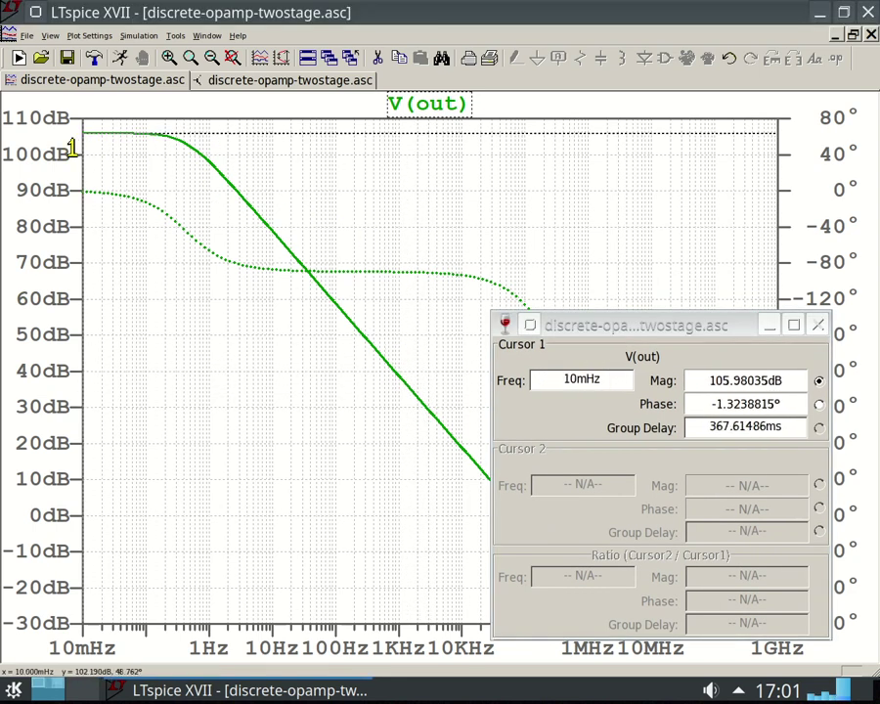
{"action": "left_click_drag", "start_coordinate": [709, 328], "coordinate": [604, 225]}
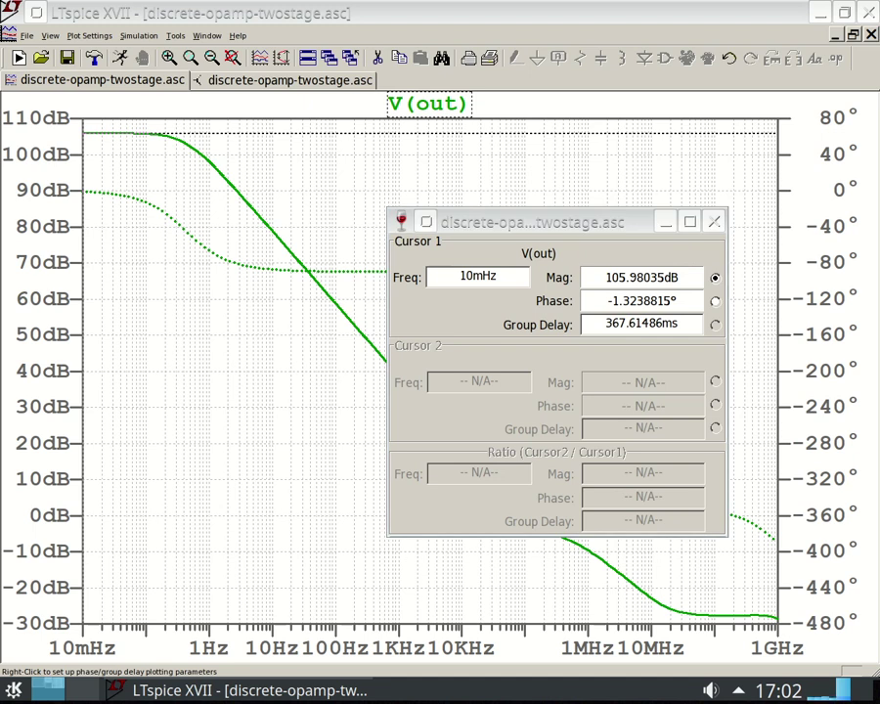
Start IPython in Konsole and evaluate 10**(106/20), giving 199526.23
{"action": "left_click_drag", "start_coordinate": [667, 87], "coordinate": [456, 147]}
{"action": "type", "text": "ipy"}
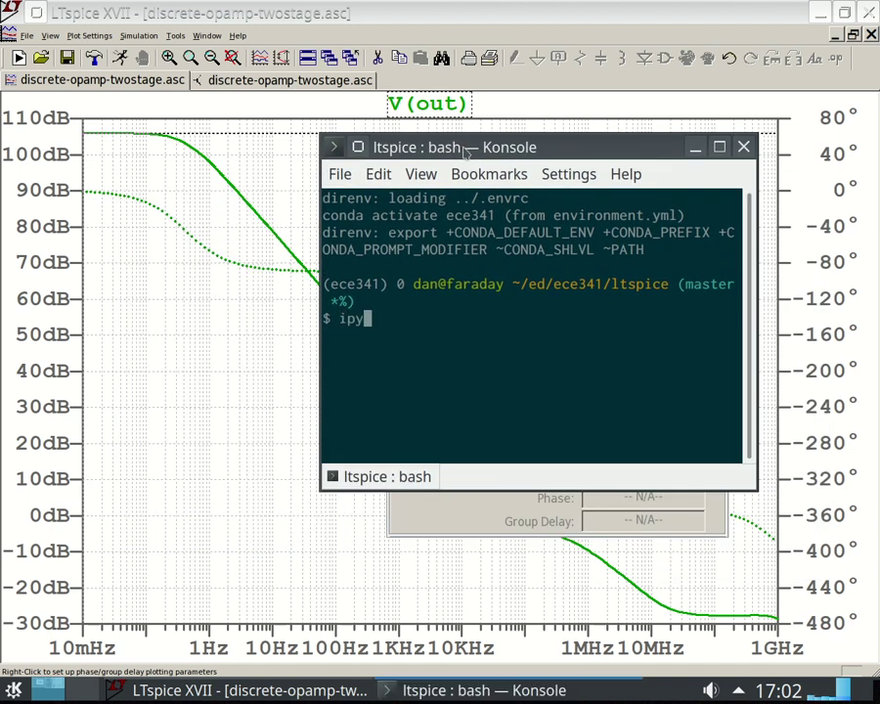
{"action": "key", "text": "Return"}
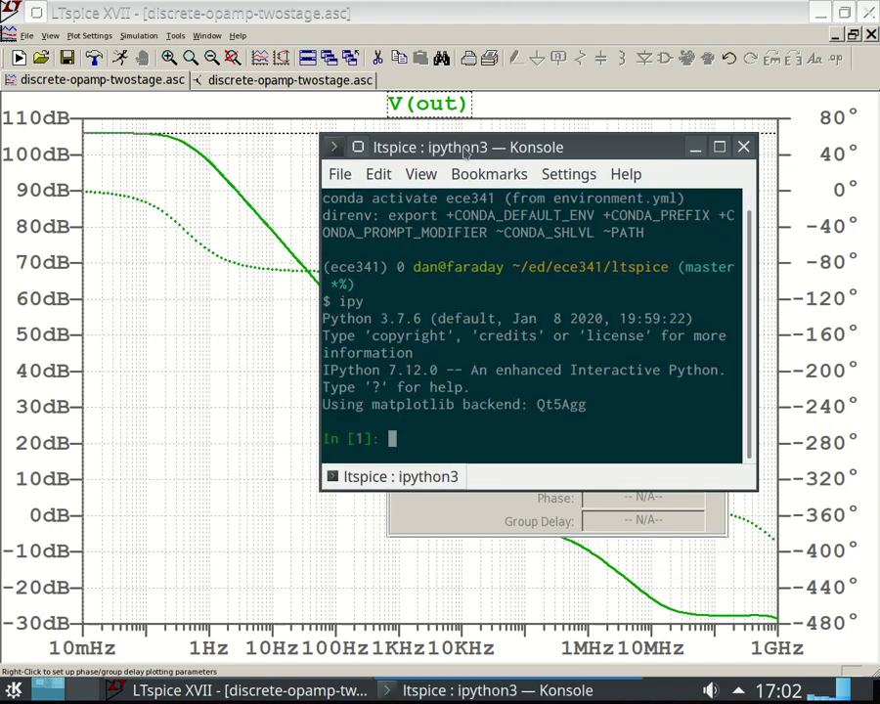
{"action": "type", "text": "10"}
{"action": "key", "text": "BackSpace"}
{"action": "key", "text": "BackSpace"}
{"action": "type", "text": "0**("}
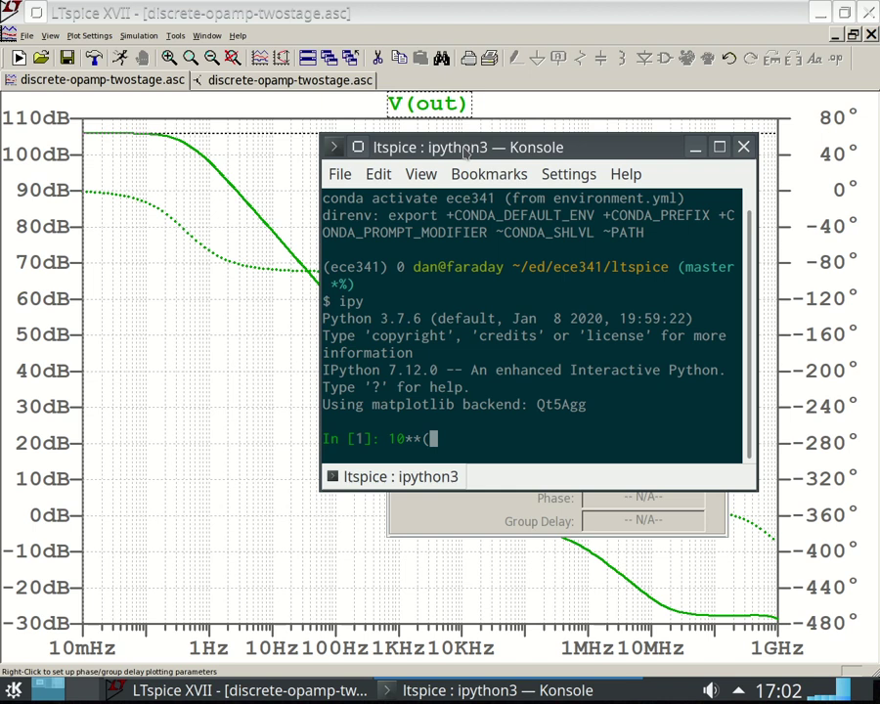
{"action": "type", "text": "106/20)"}
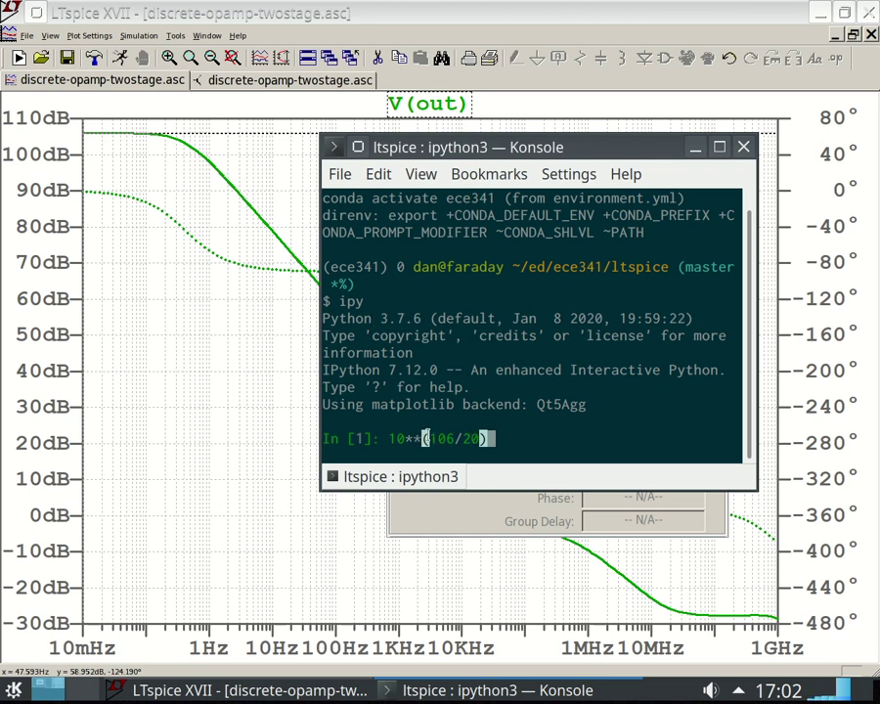
{"action": "left_click_drag", "start_coordinate": [428, 439], "coordinate": [483, 439]}
{"action": "left_click", "coordinate": [506, 432]}
{"action": "key", "text": "Return"}
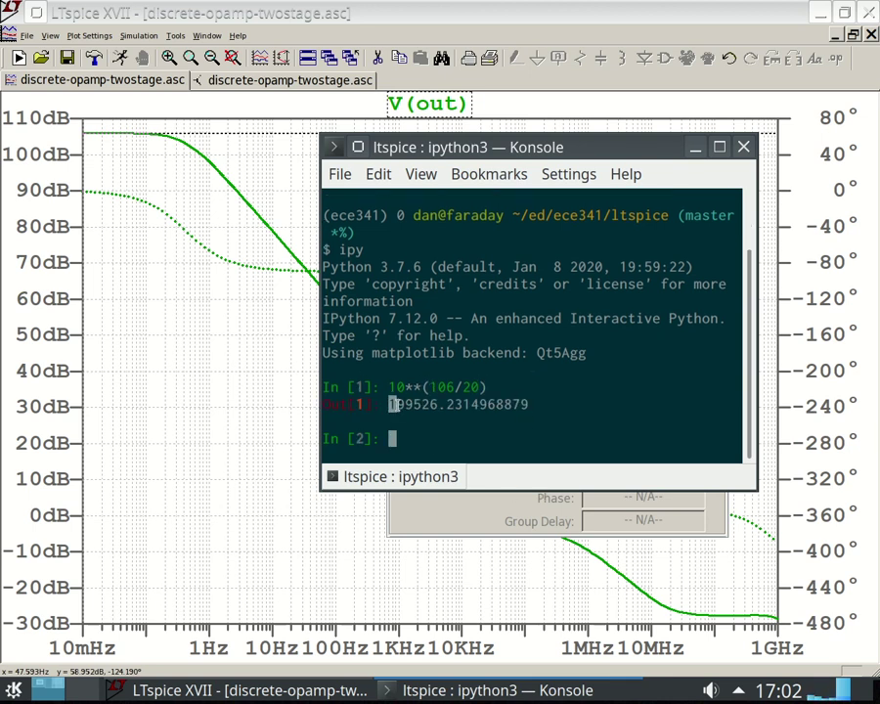
{"action": "left_click_drag", "start_coordinate": [391, 404], "coordinate": [433, 404]}
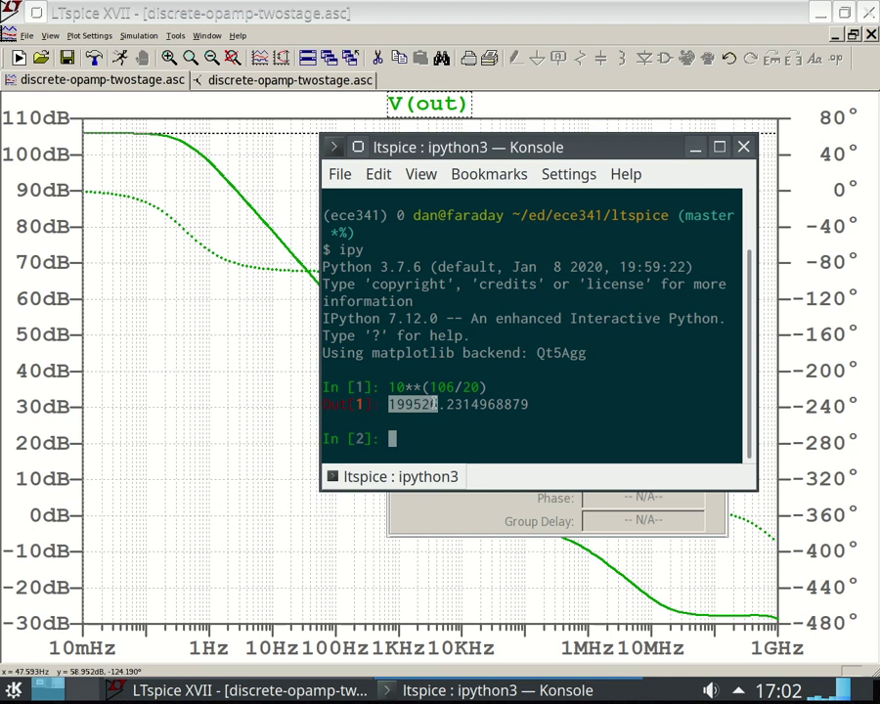
{"action": "left_click", "coordinate": [495, 403]}
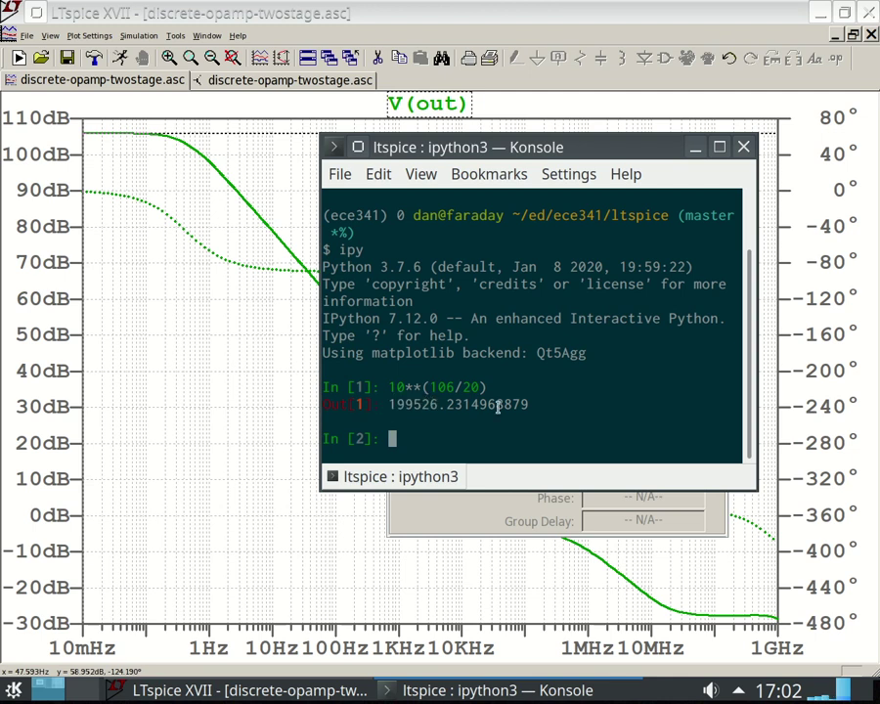
Bring the LTspice plot back to the front and close the cursor readout window
{"action": "left_click", "coordinate": [142, 133]}
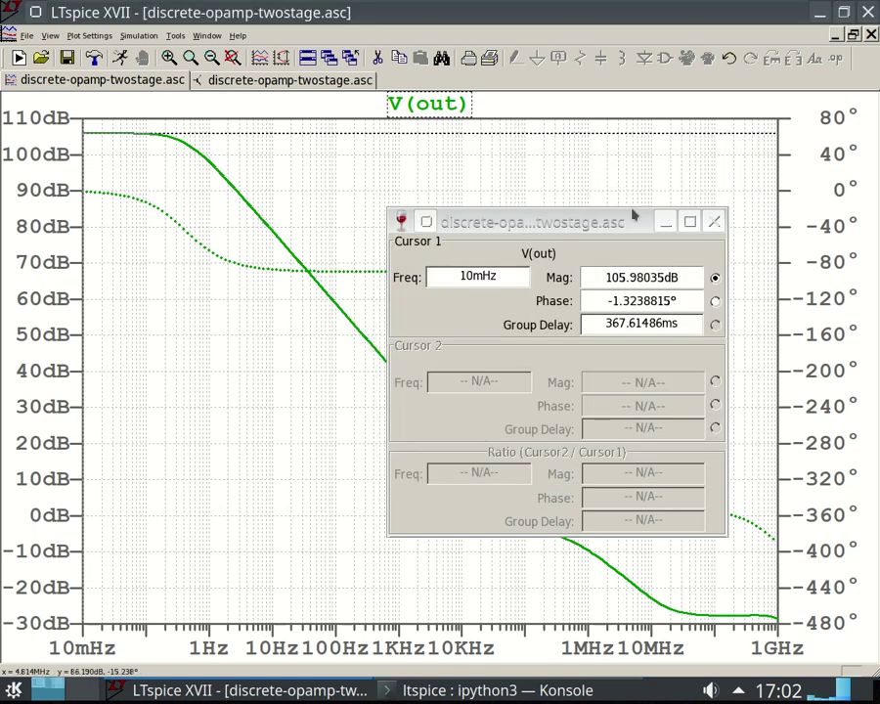
{"action": "left_click_drag", "start_coordinate": [633, 212], "coordinate": [616, 250]}
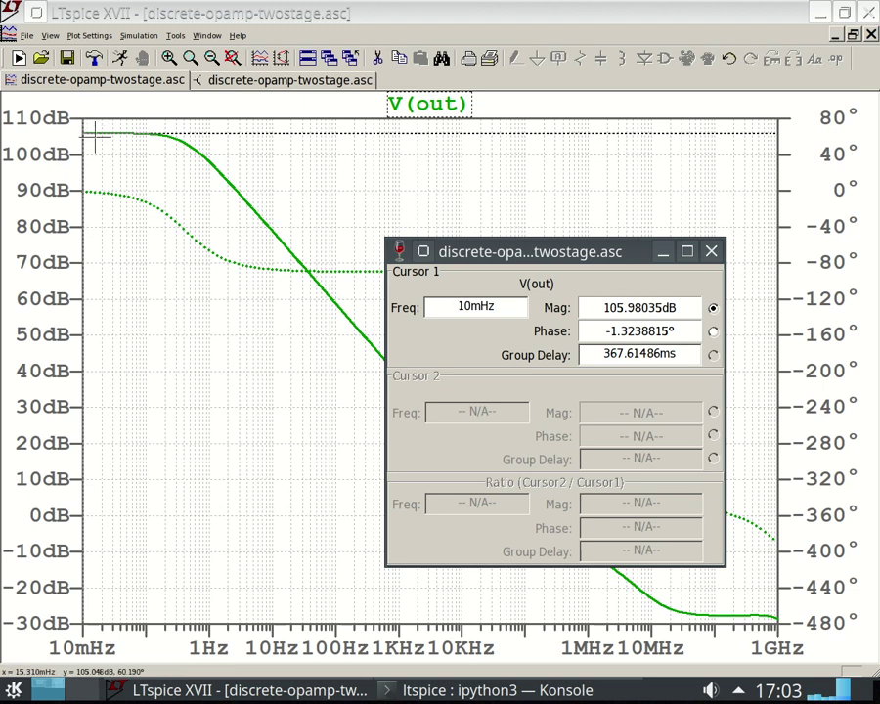
{"action": "left_click", "coordinate": [456, 16]}
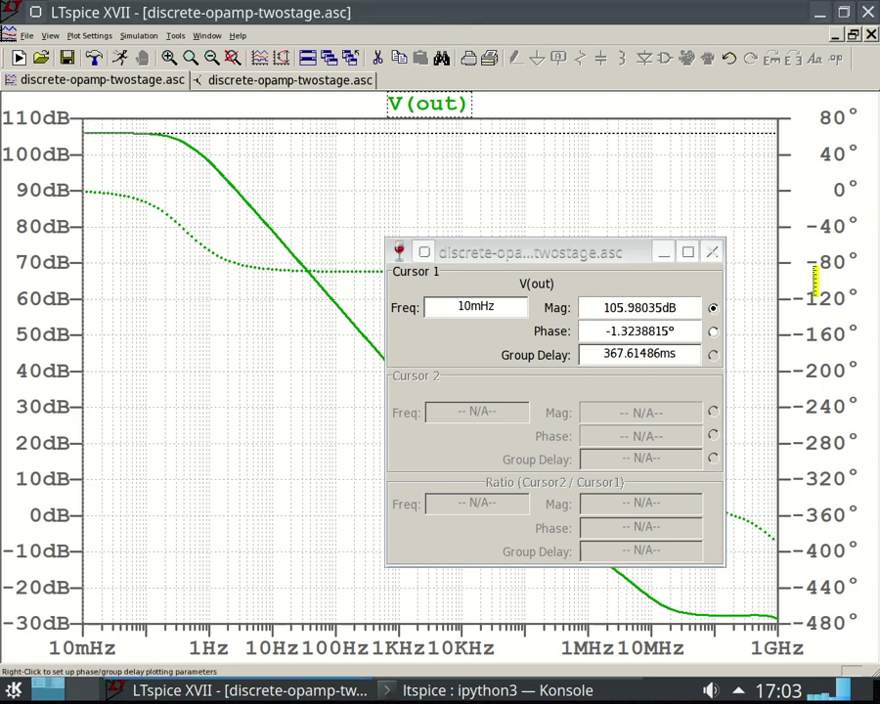
{"action": "left_click", "coordinate": [712, 251]}
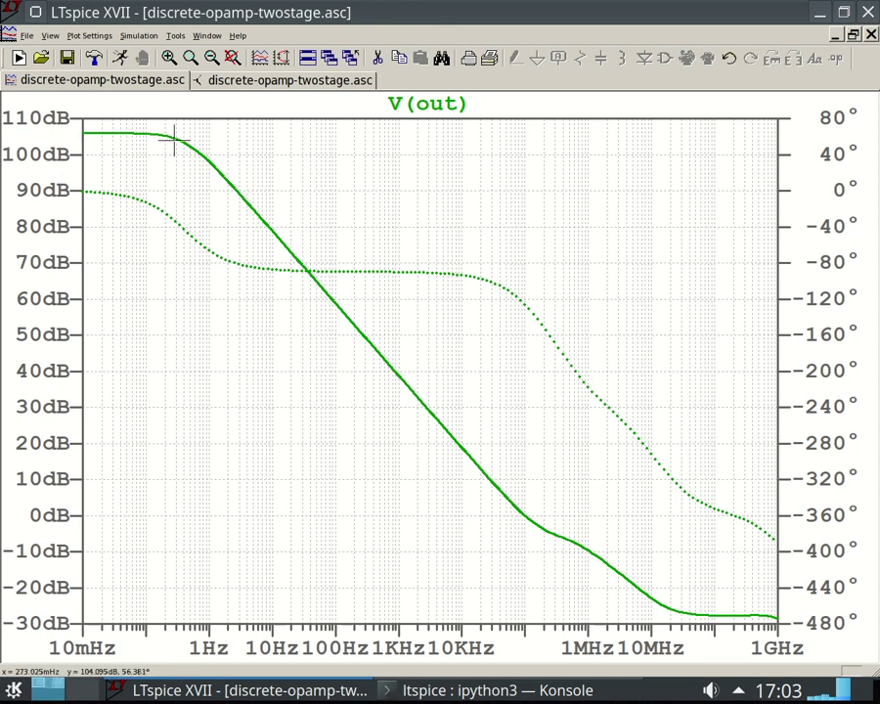
Set the left dB axis to top 120, tick 20 and bottom -20
{"action": "left_click", "coordinate": [89, 35]}
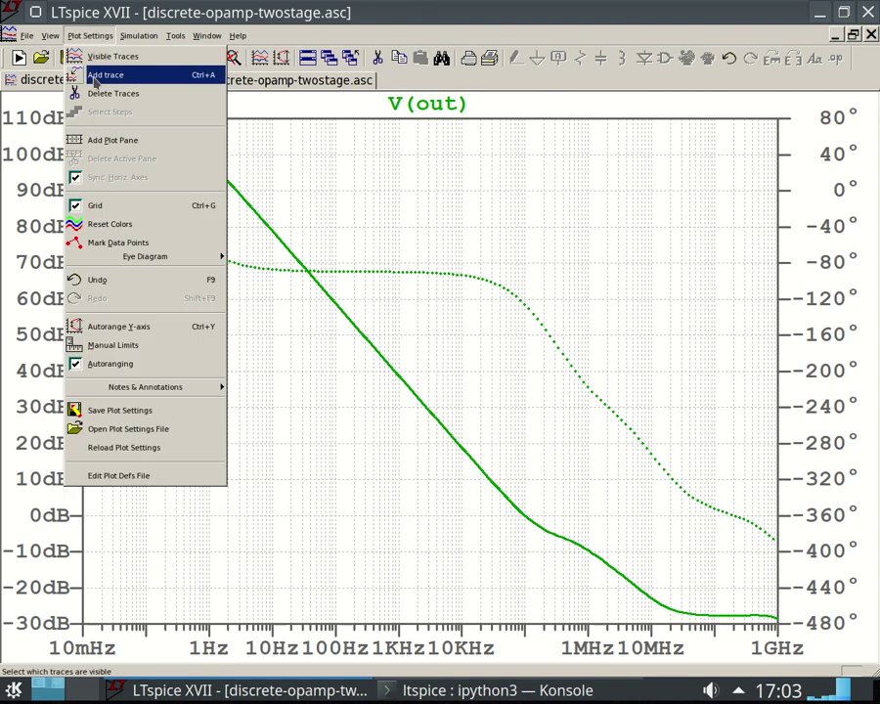
{"action": "left_click", "coordinate": [175, 35]}
{"action": "left_click", "coordinate": [43, 277]}
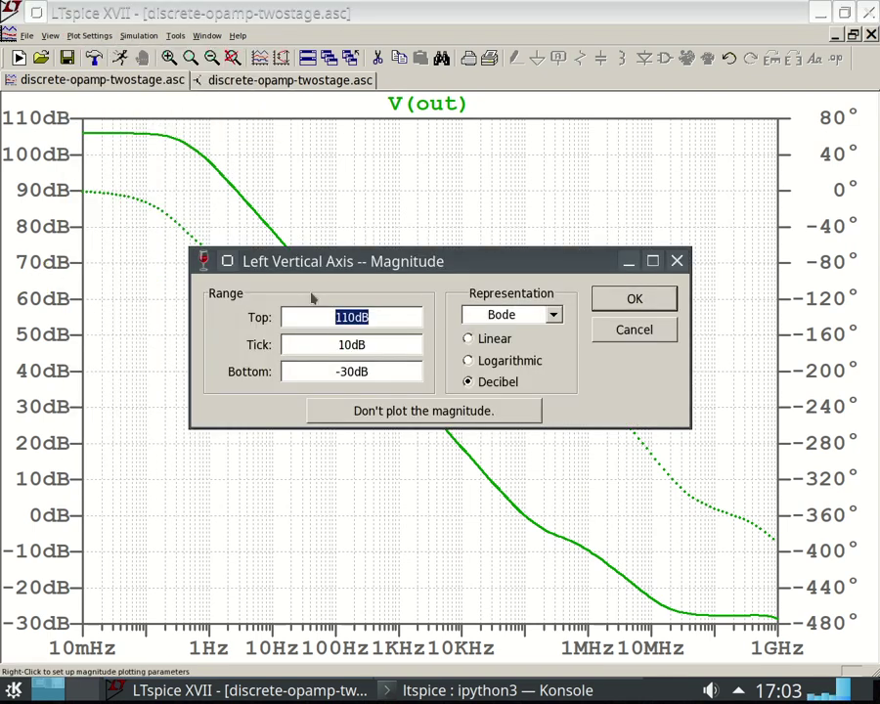
{"action": "type", "text": "120"}
{"action": "key", "text": "Tab"}
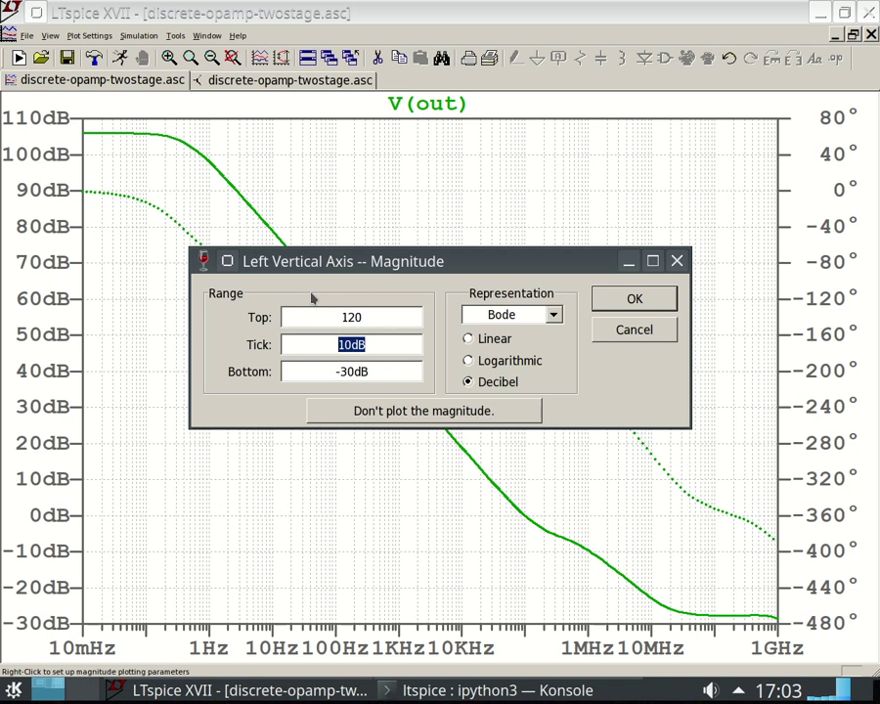
{"action": "type", "text": "20"}
{"action": "key", "text": "Tab"}
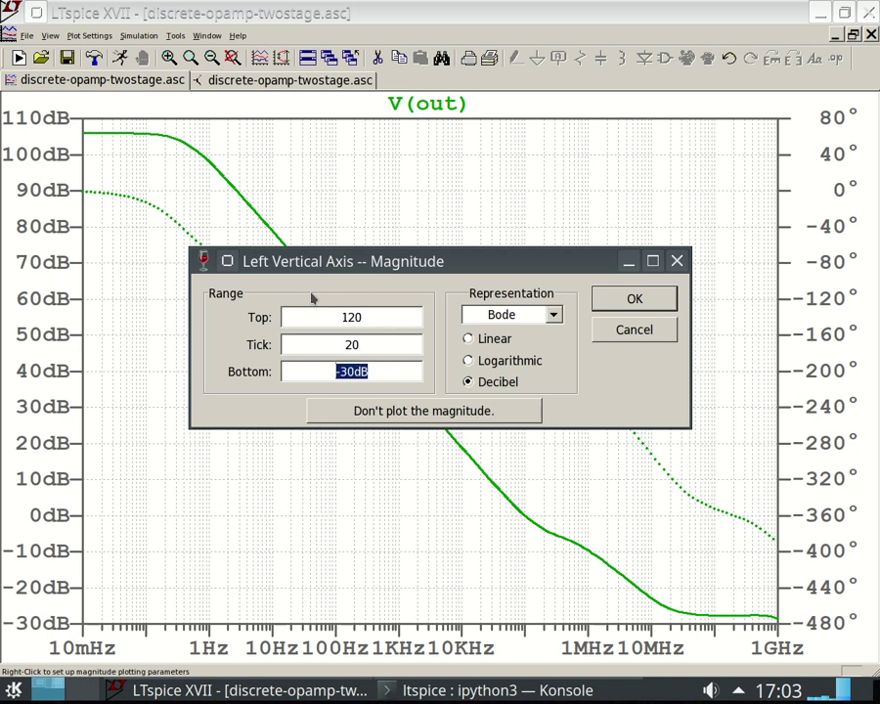
{"action": "type", "text": "-20"}
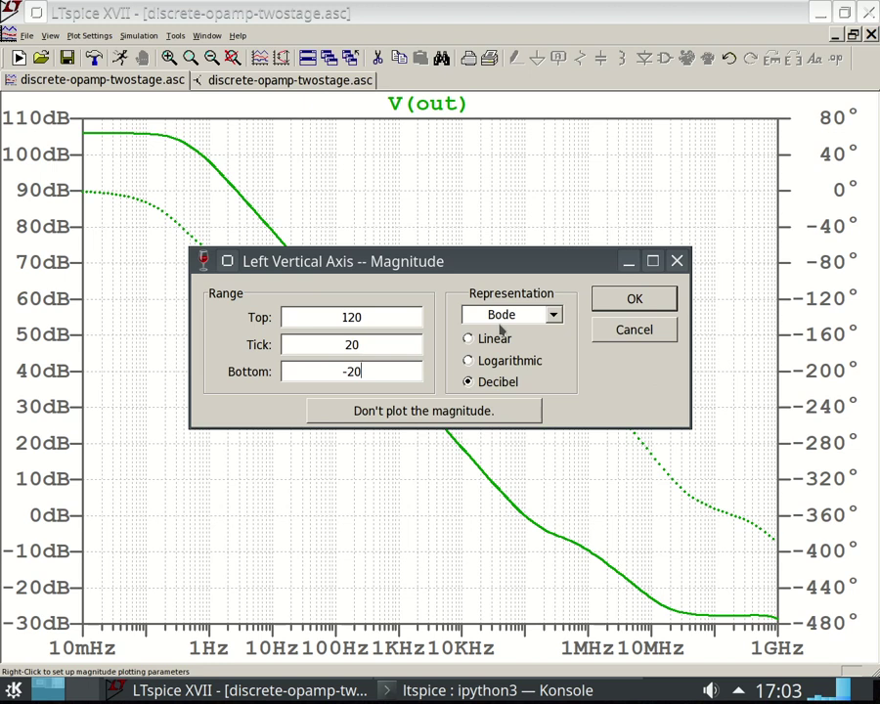
{"action": "left_click", "coordinate": [634, 299]}
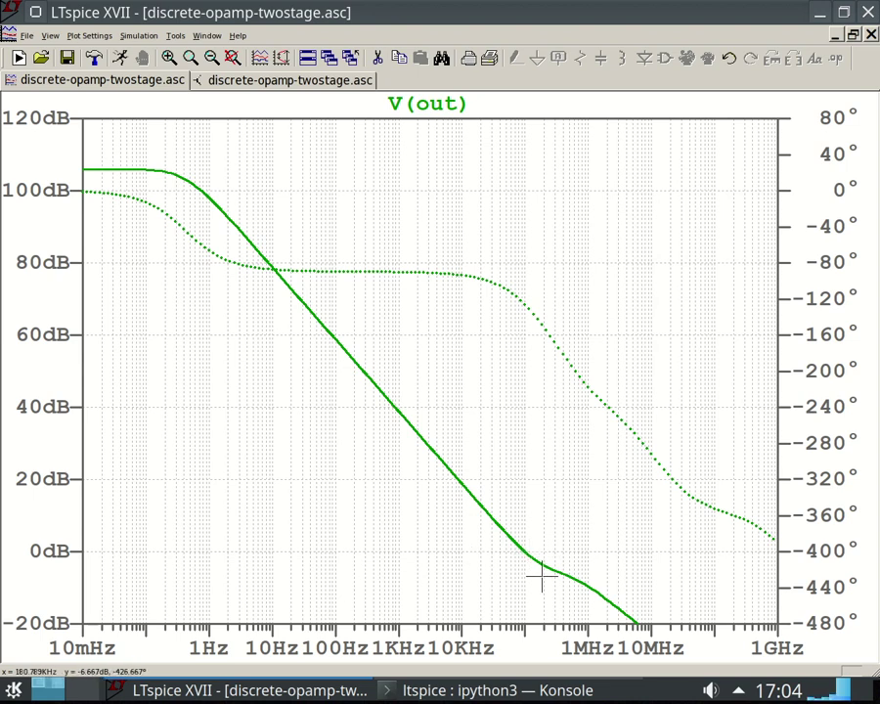
{"action": "left_click", "coordinate": [455, 103]}
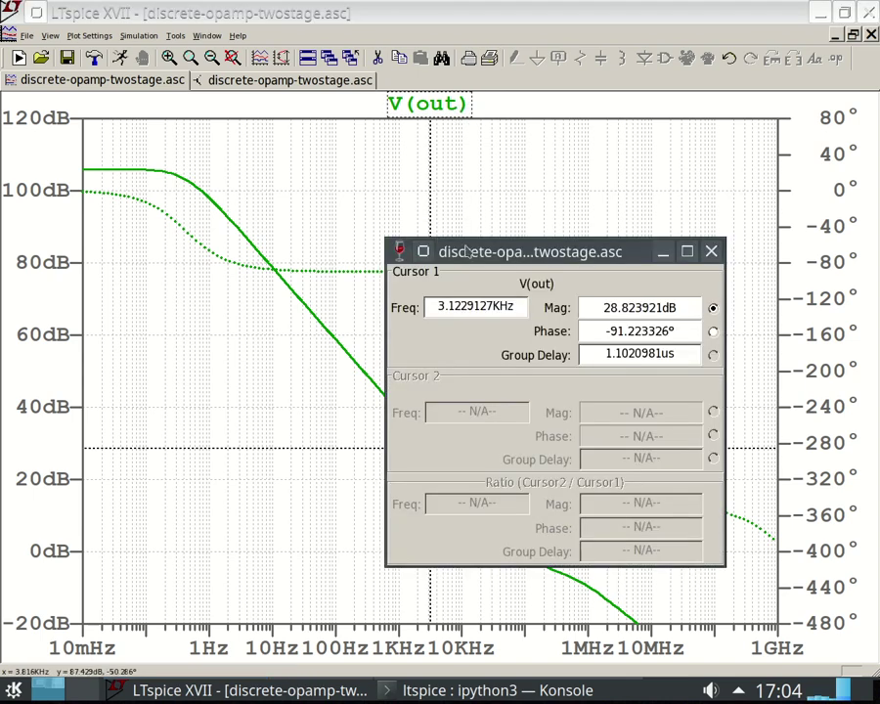
{"action": "left_click_drag", "start_coordinate": [452, 250], "coordinate": [170, 204]}
{"action": "left_click_drag", "start_coordinate": [430, 172], "coordinate": [534, 205]}
{"action": "key", "text": "Left"}
{"action": "key", "text": "Left"}
{"action": "key", "text": "Left"}
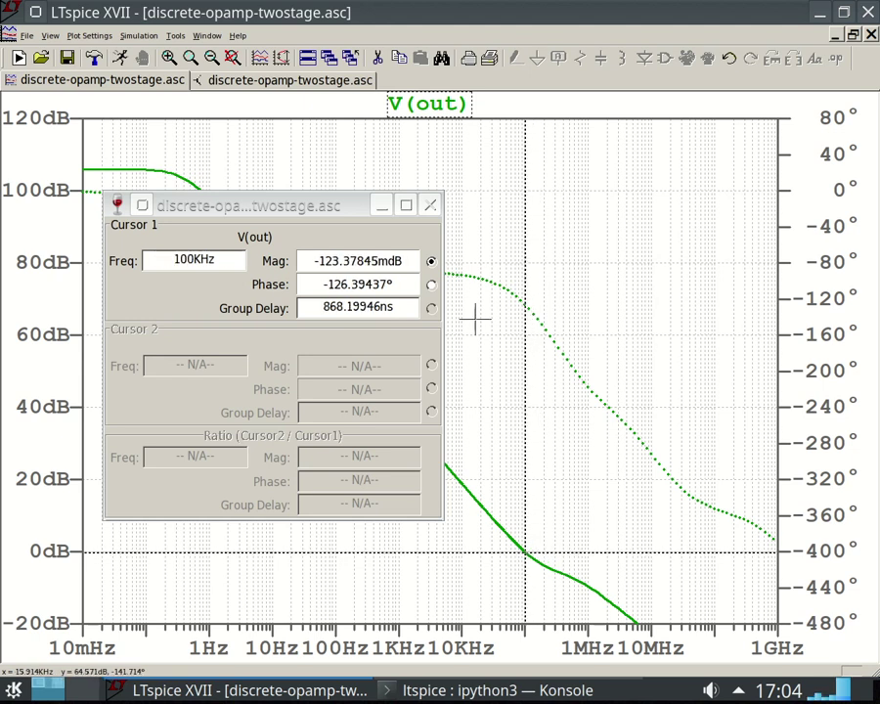
{"action": "left_click_drag", "start_coordinate": [315, 261], "coordinate": [413, 257]}
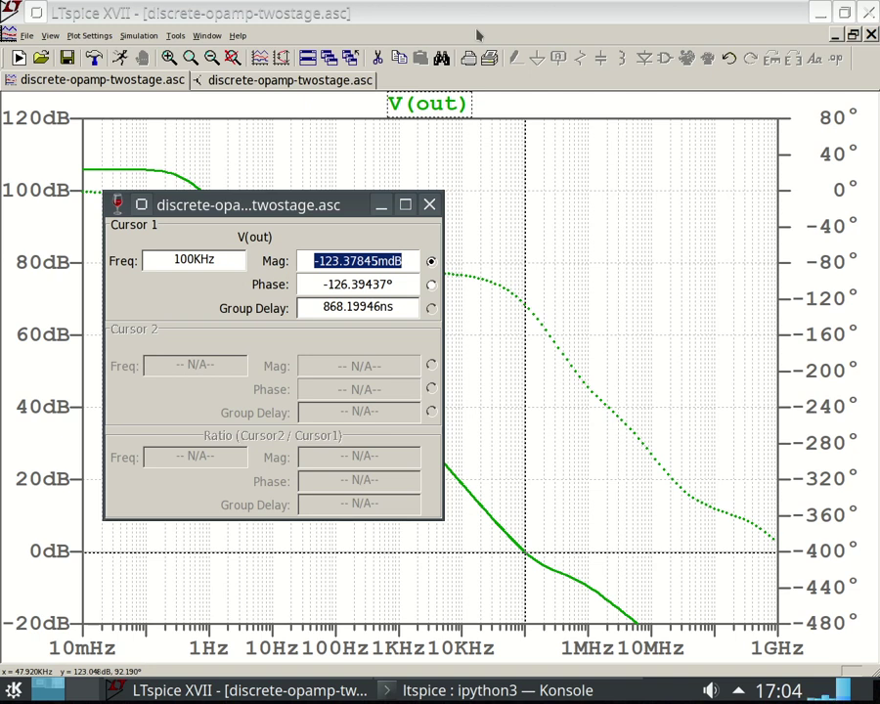
{"action": "left_click", "coordinate": [429, 205]}
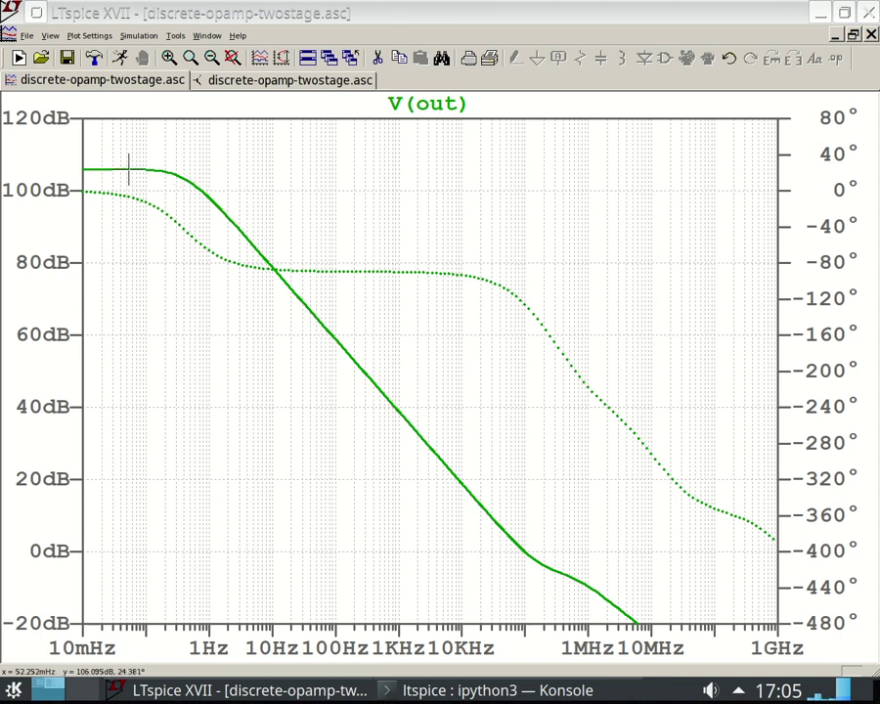
Attach the 1st & 2nd cursors to the V(out) trace
{"action": "right_click", "coordinate": [430, 103]}
{"action": "left_click", "coordinate": [587, 303]}
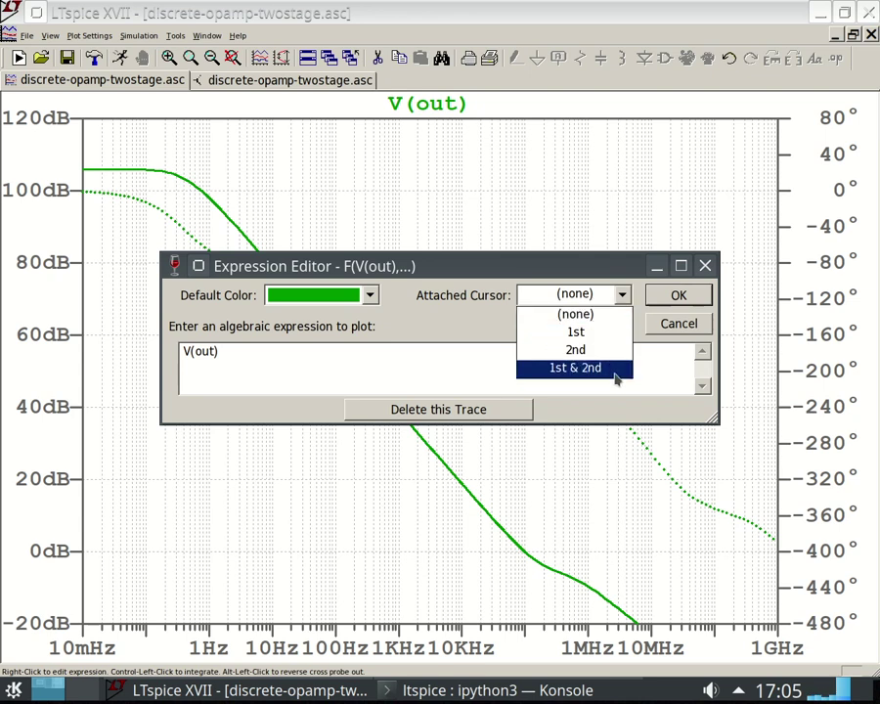
{"action": "left_click", "coordinate": [619, 370]}
{"action": "left_click", "coordinate": [679, 295]}
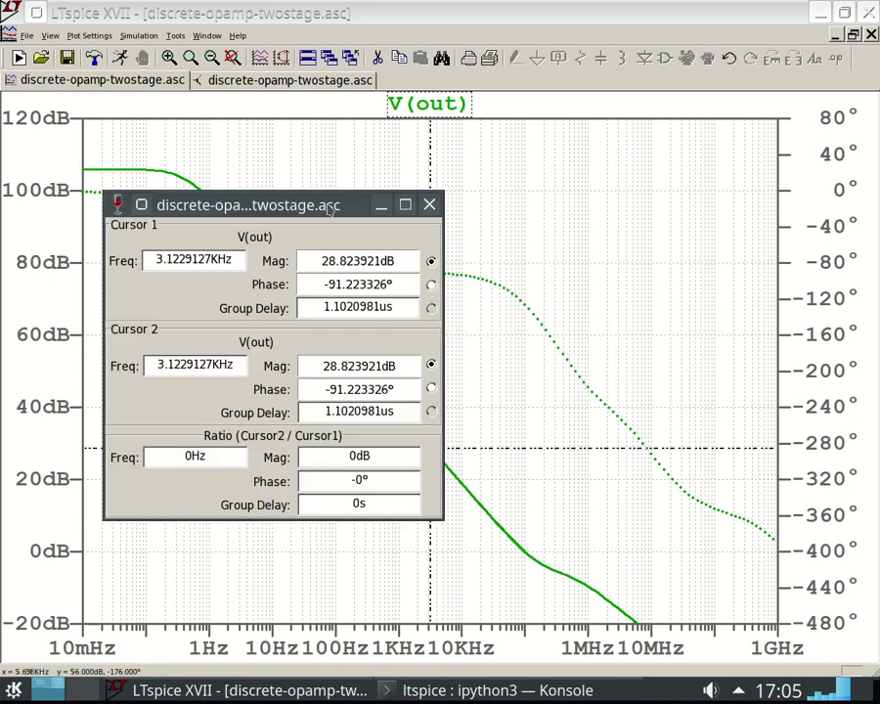
Place cursor 1 at 10 mHz (105.98 dB) and cursor 2 near 864 mHz (99.0 dB)
{"action": "left_click_drag", "start_coordinate": [240, 203], "coordinate": [523, 216]}
{"action": "left_click_drag", "start_coordinate": [428, 183], "coordinate": [74, 196]}
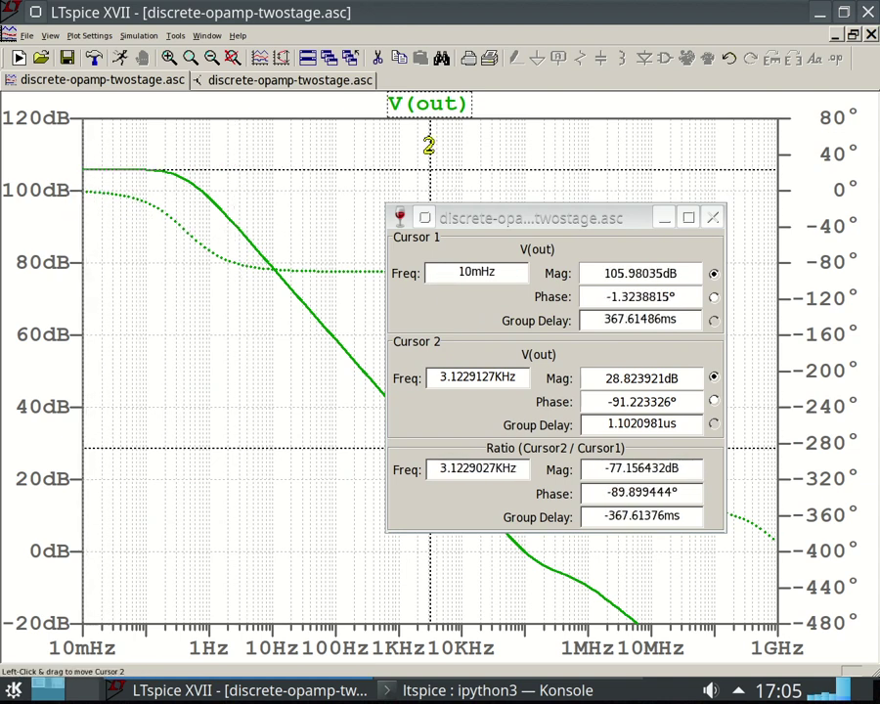
{"action": "mouse_move", "coordinate": [428, 142]}
{"action": "left_mouse_down"}
{"action": "mouse_move", "coordinate": [439, 147]}
{"action": "mouse_move", "coordinate": [269, 163]}
{"action": "mouse_move", "coordinate": [202, 213]}
{"action": "mouse_move", "coordinate": [205, 246]}
{"action": "left_mouse_up"}
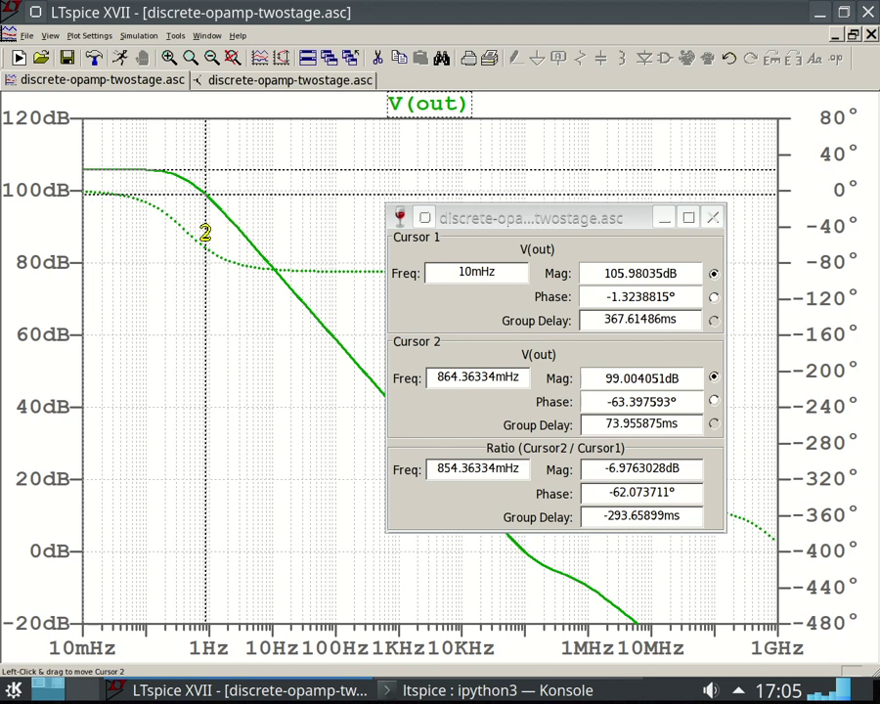
Drag cursor 2 closer to the -3 dB point and check the Ratio Mag reading
{"action": "left_click_drag", "start_coordinate": [205, 233], "coordinate": [192, 232]}
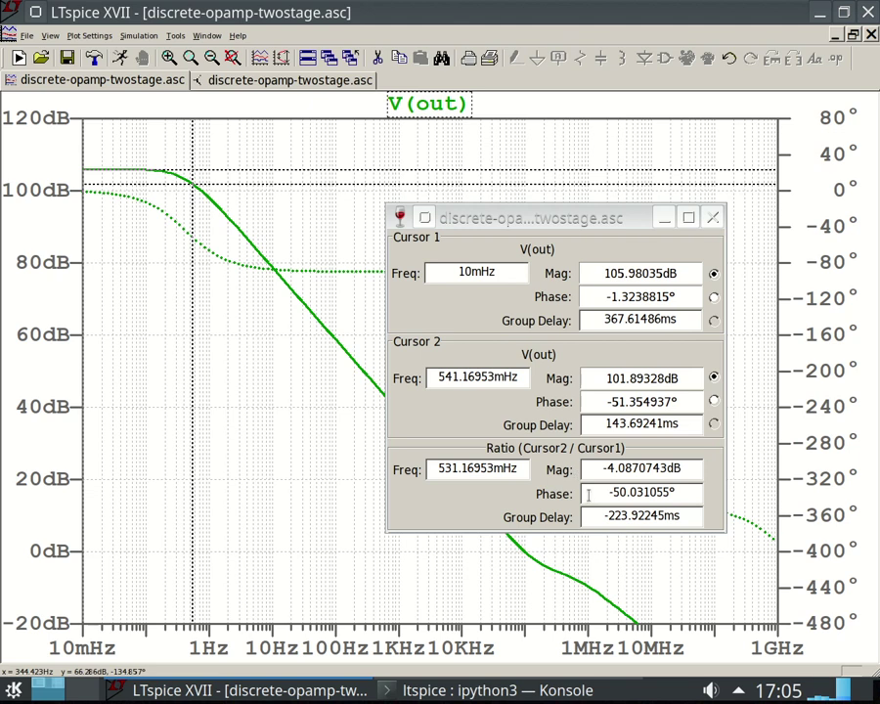
{"action": "left_click_drag", "start_coordinate": [661, 469], "coordinate": [596, 468]}
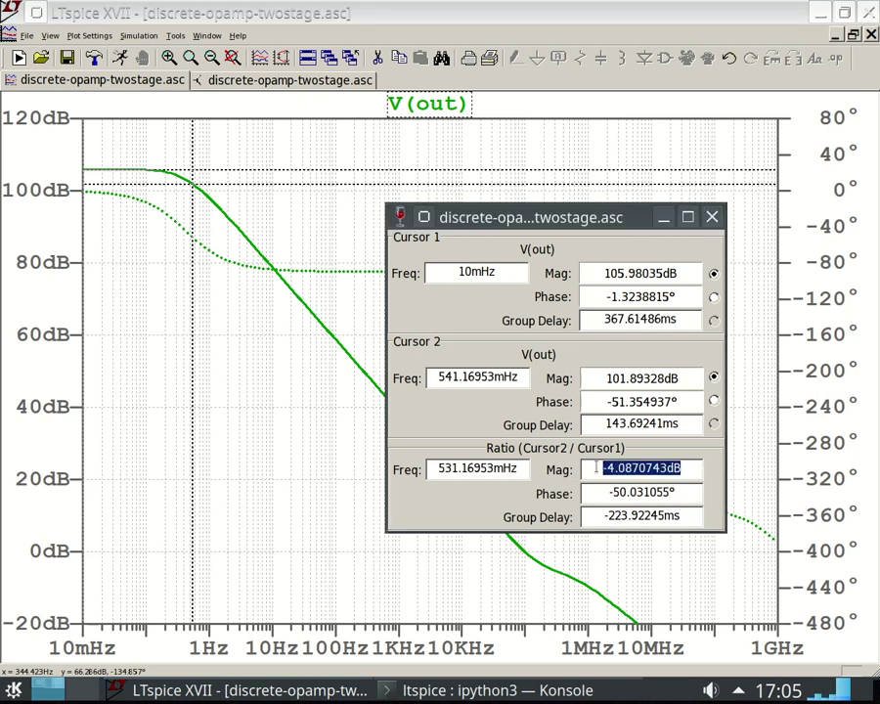
{"action": "left_click", "coordinate": [596, 468]}
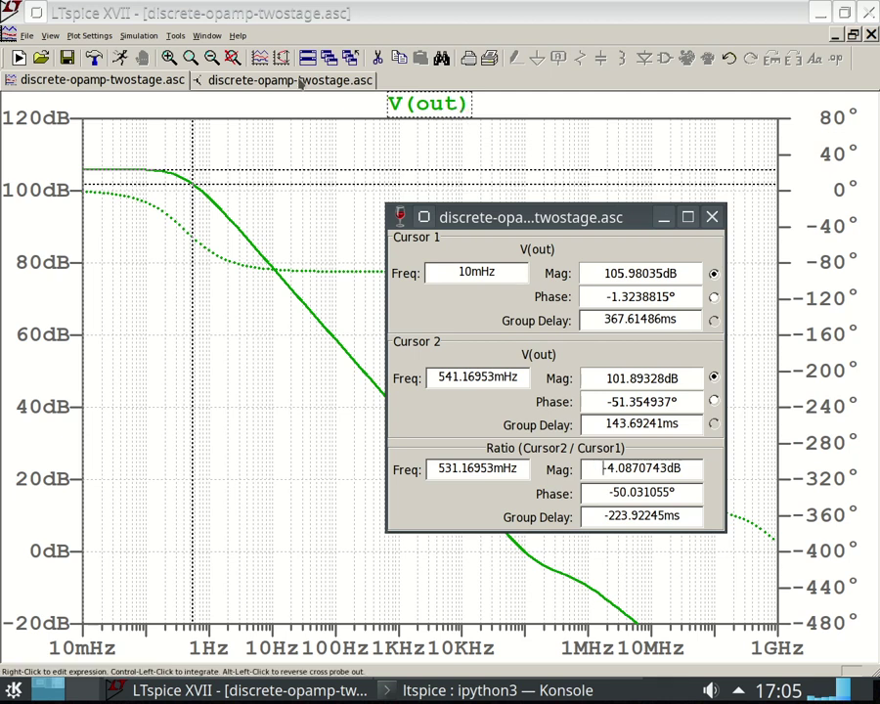
{"action": "left_click", "coordinate": [150, 86]}
Step cursor 2 point by point to settle at 429.86623mHz, a -2.98 dB ratio
{"action": "key", "text": "Left"}
{"action": "key", "text": "Left"}
{"action": "key", "text": "Left"}
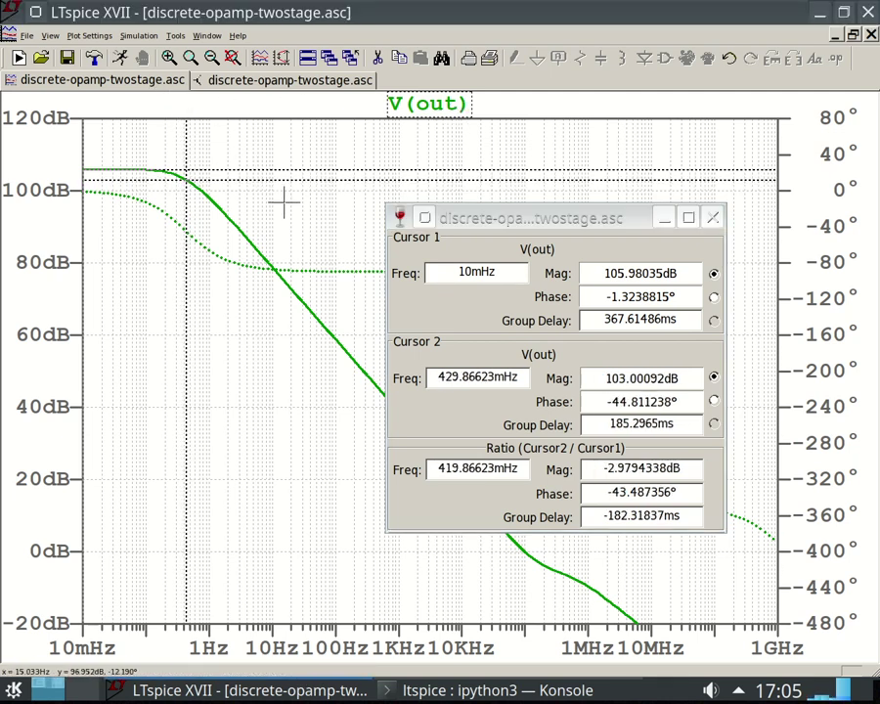
{"action": "key", "text": "Left"}
{"action": "key", "text": "Left"}
{"action": "key", "text": "Left"}
{"action": "key", "text": "Left"}
{"action": "key", "text": "Left"}
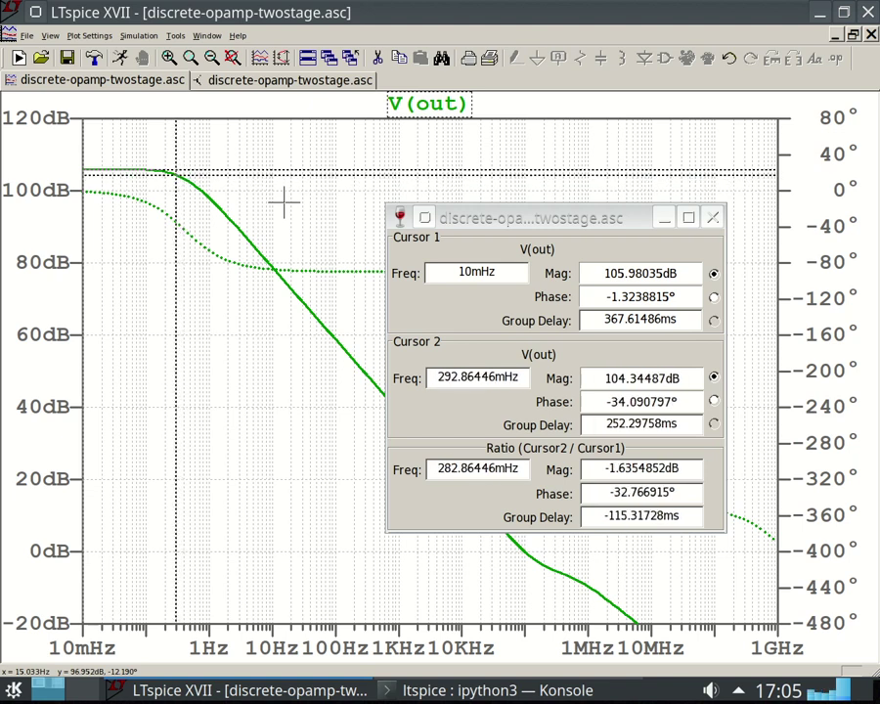
{"action": "key", "text": "Right"}
{"action": "key", "text": "Right"}
{"action": "key", "text": "Right"}
{"action": "key", "text": "Right"}
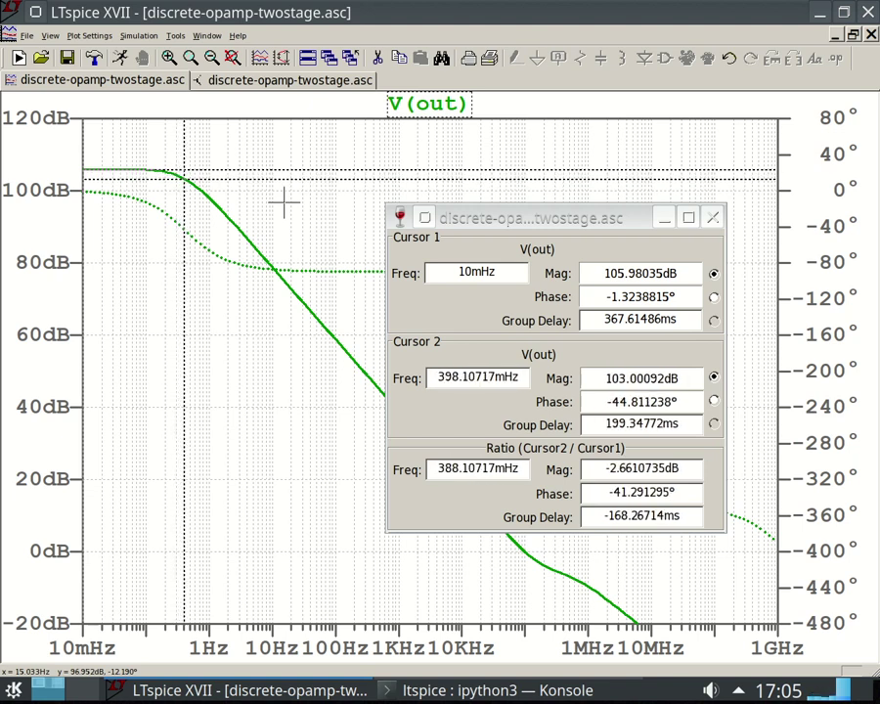
{"action": "key", "text": "Right"}
{"action": "key", "text": "Right"}
{"action": "key", "text": "Right"}
{"action": "key", "text": "Right"}
{"action": "key", "text": "Left"}
{"action": "key", "text": "Left"}
{"action": "key", "text": "Left"}
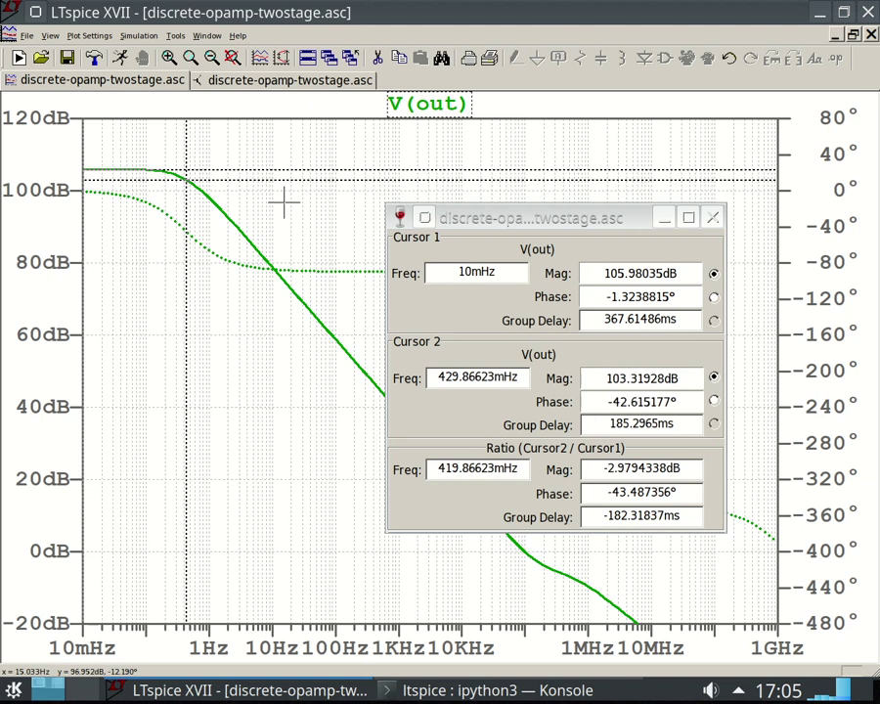
{"action": "key", "text": "Left"}
{"action": "key", "text": "Left"}
{"action": "key", "text": "Left"}
{"action": "key", "text": "Left"}
{"action": "key", "text": "Right"}
{"action": "key", "text": "Right"}
{"action": "key", "text": "Right"}
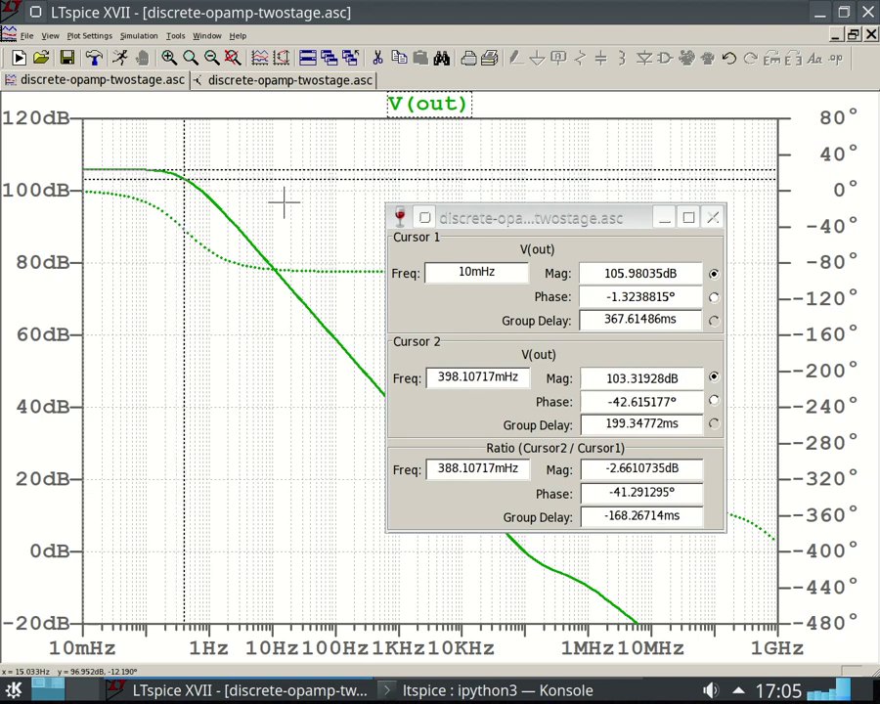
{"action": "key", "text": "Right"}
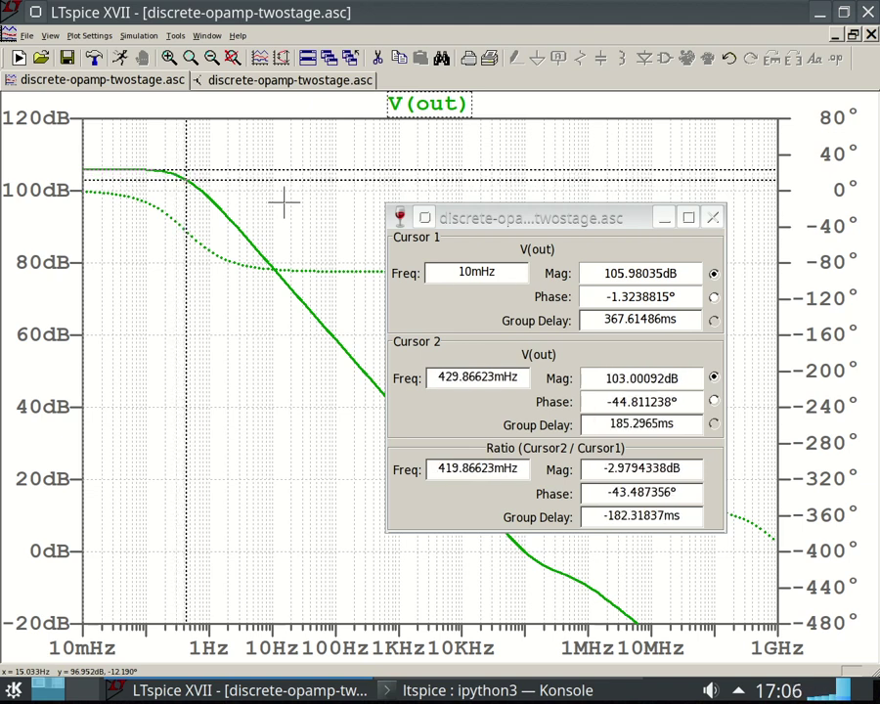
{"action": "key", "text": "Right"}
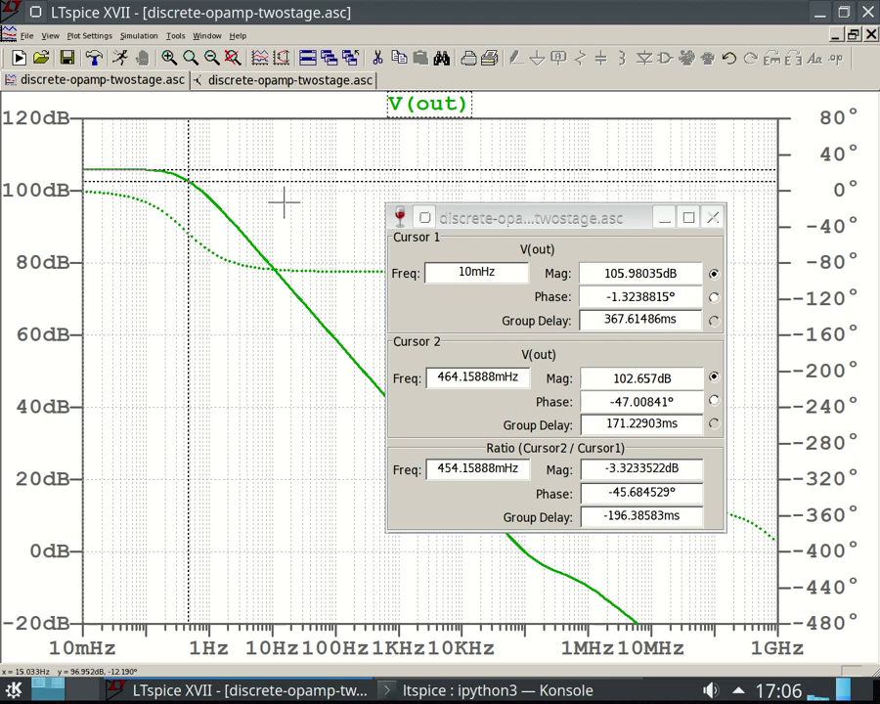
{"action": "key", "text": "Left"}
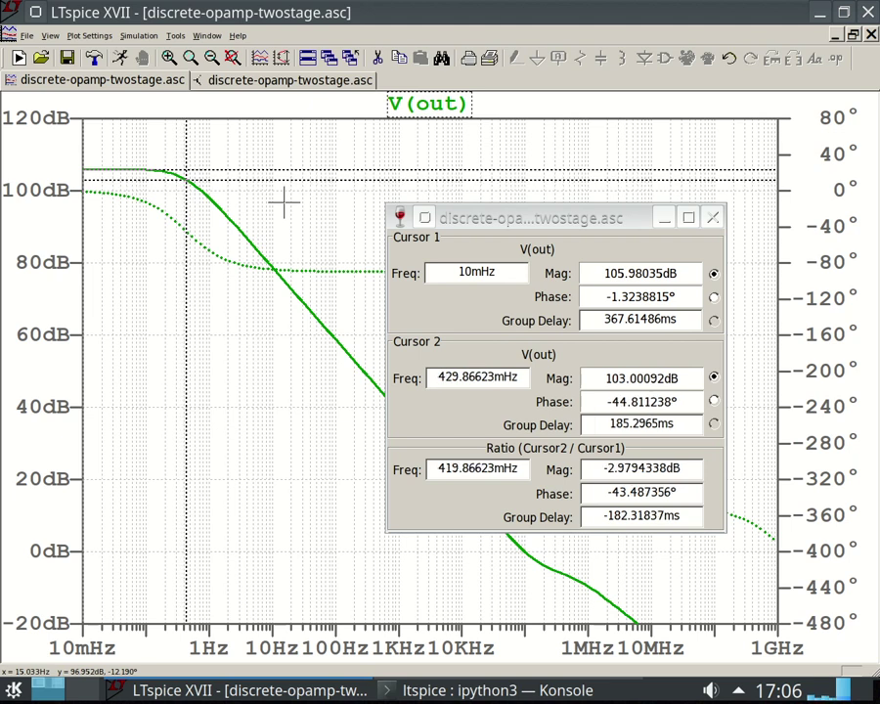